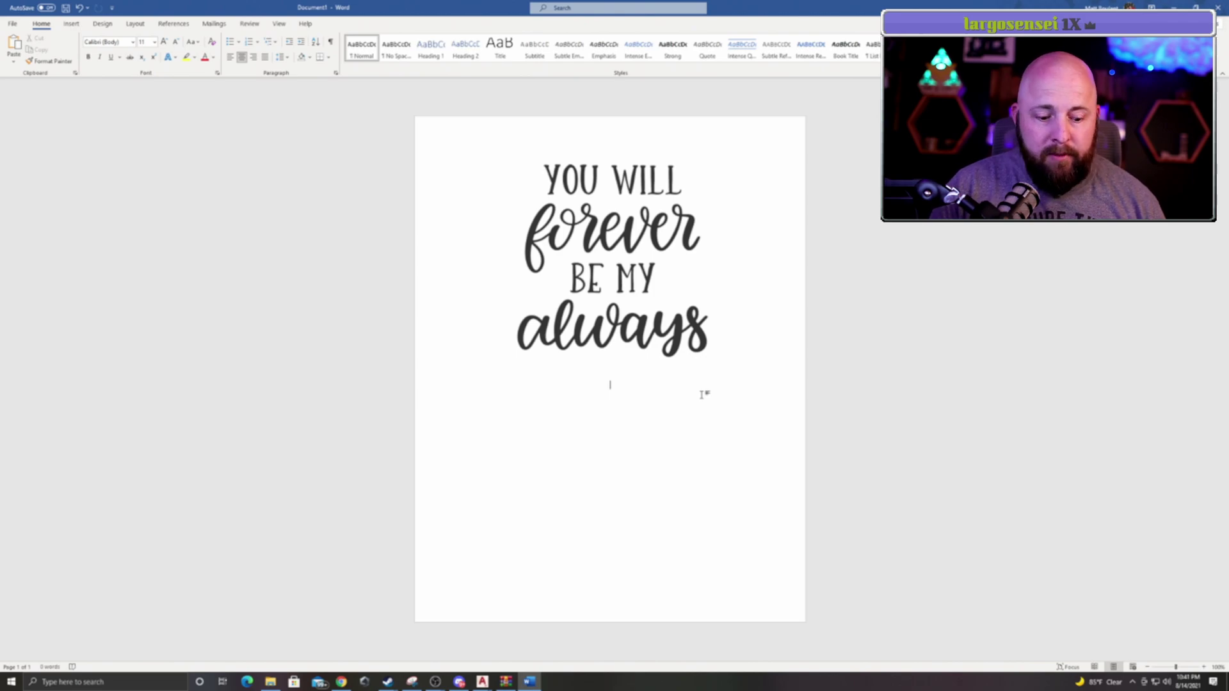
# - Enter the quote below the picture as four separate lines: "YOU WILL", "Forever", "BE MY" and "always"
pyautogui.hotkey('ctrl', 'z')
pyautogui.write('OU WILL')
pyautogui.press('Return')
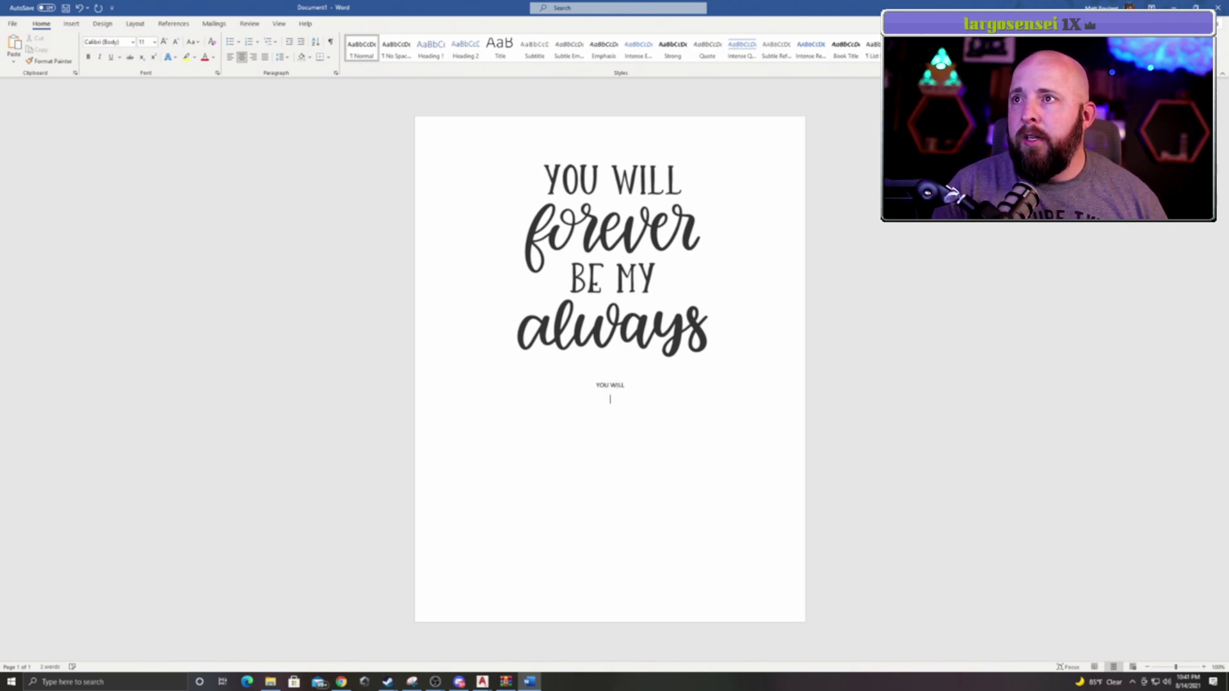
pyautogui.write('Forever')
pyautogui.press('Return')
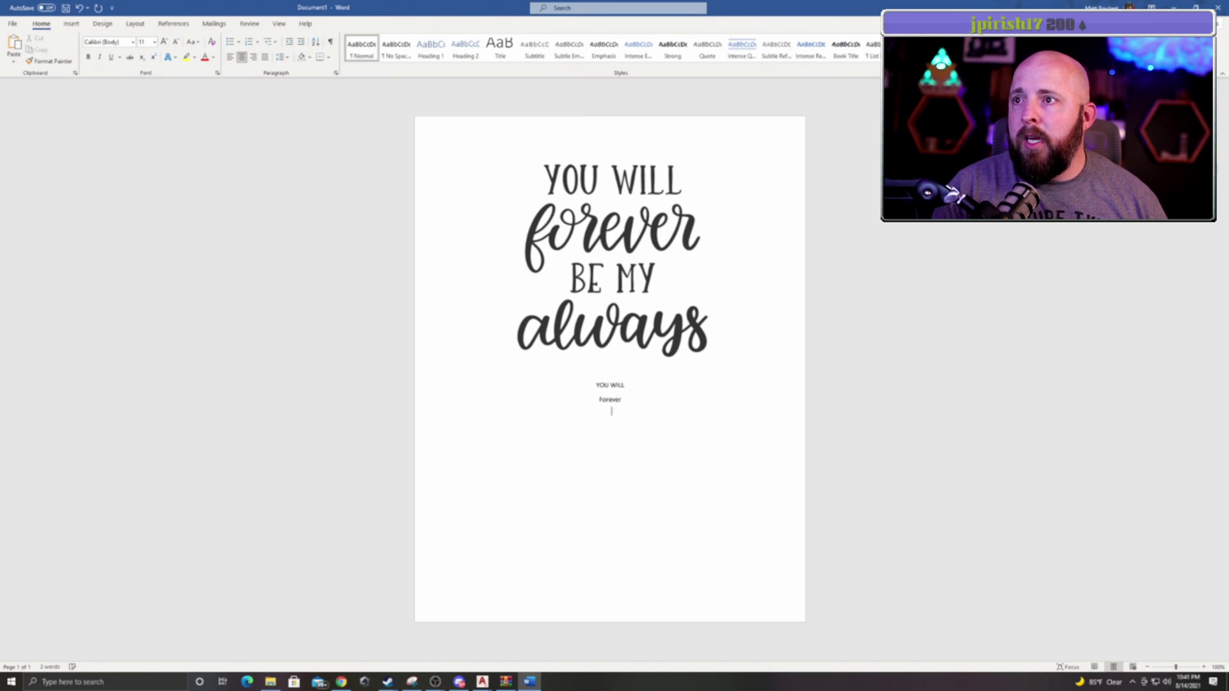
pyautogui.write('BE MY a')
pyautogui.write('lways')
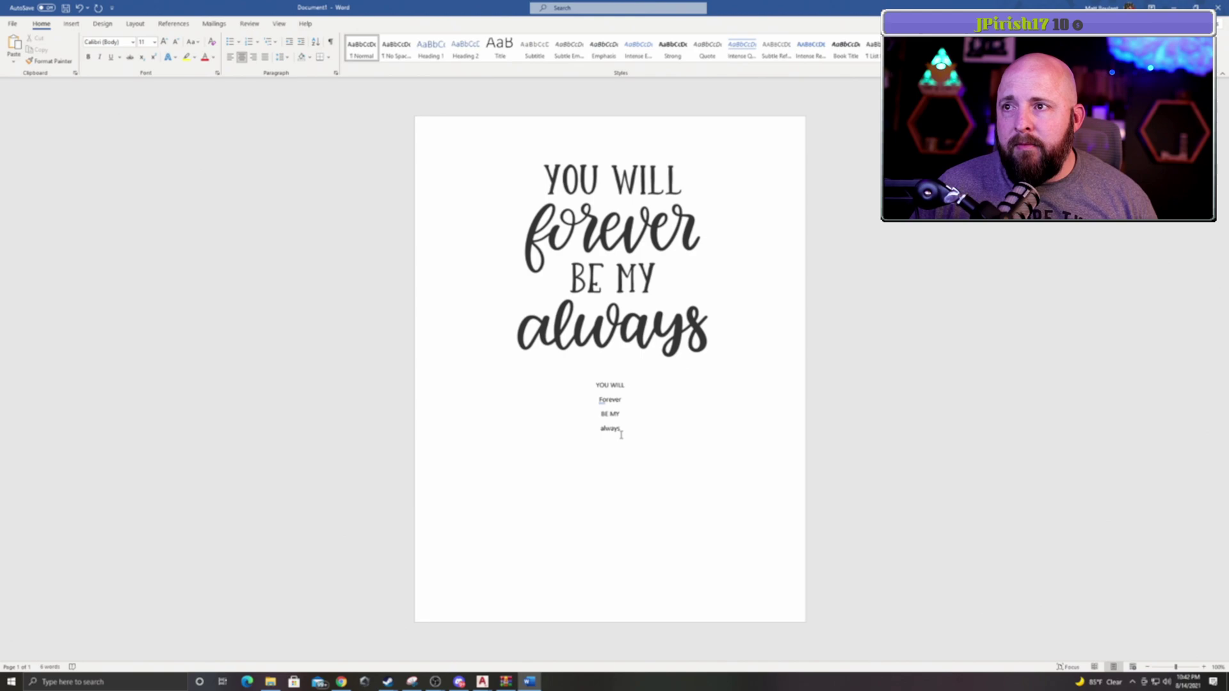
# - Enlarge all four text lines below the picture to font size 100
pyautogui.moveTo(621, 434); pyautogui.dragTo(581, 393)
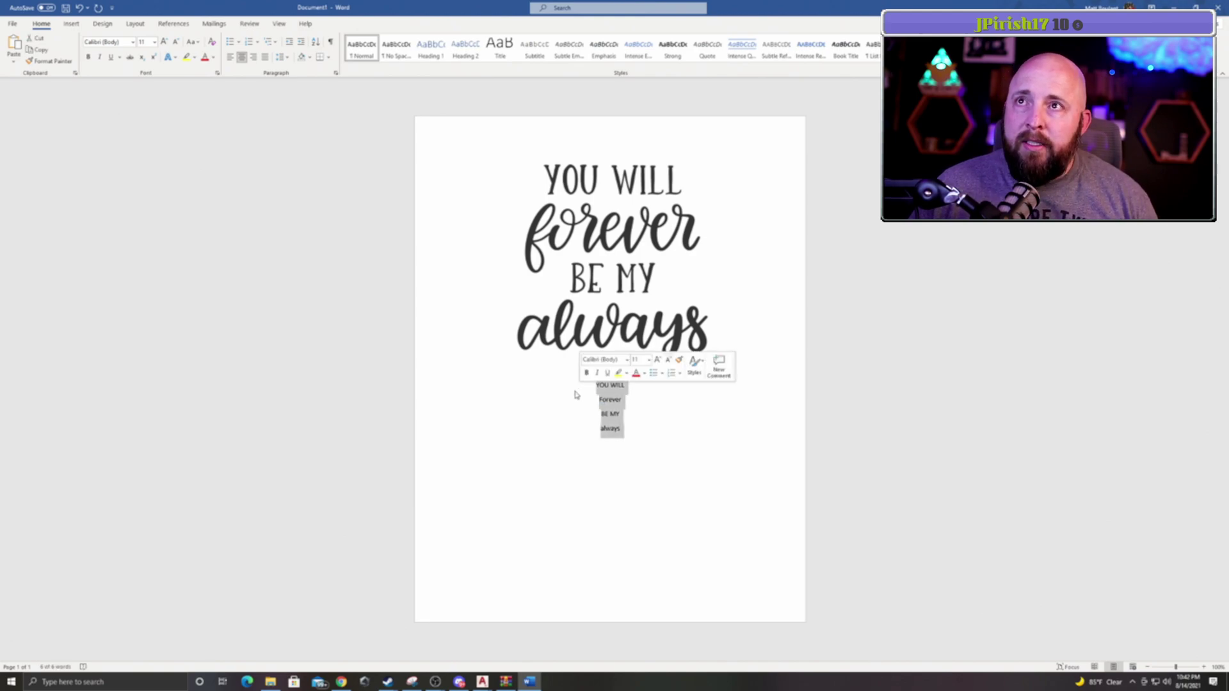
pyautogui.click(145, 41)
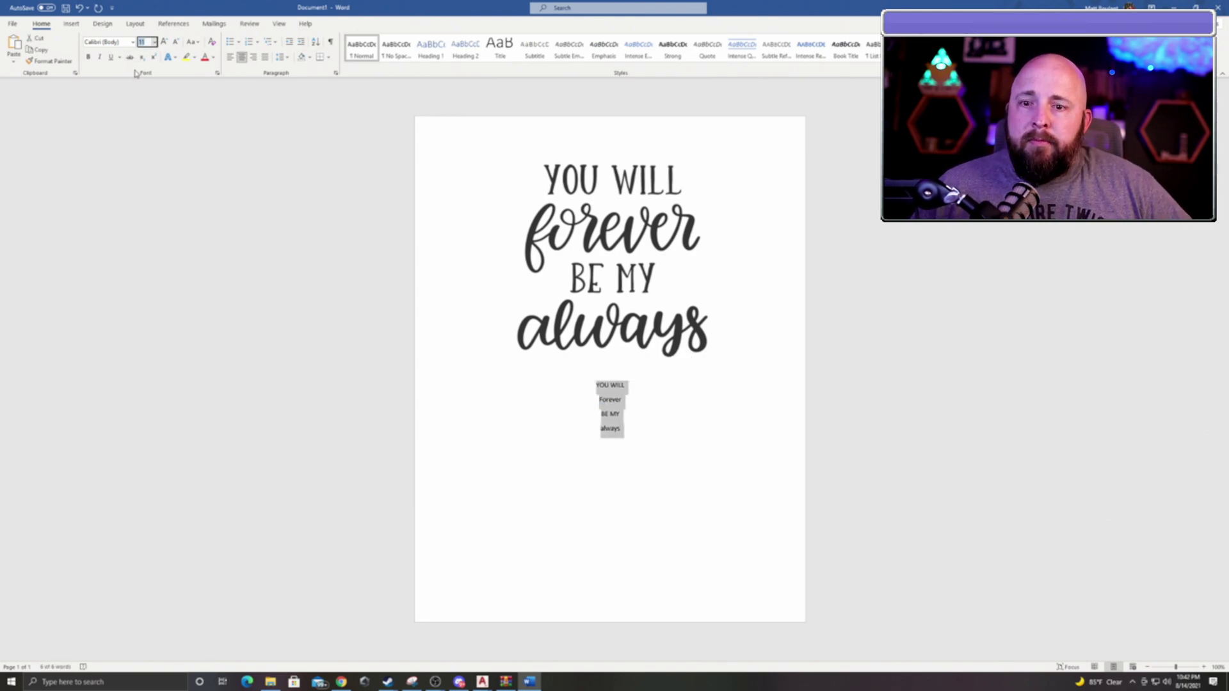
pyautogui.click(164, 41)
pyautogui.click(165, 42)
pyautogui.click(165, 42)
pyautogui.click(164, 42)
pyautogui.click(165, 42)
pyautogui.click(165, 41)
pyautogui.click(164, 42)
pyautogui.click(165, 42)
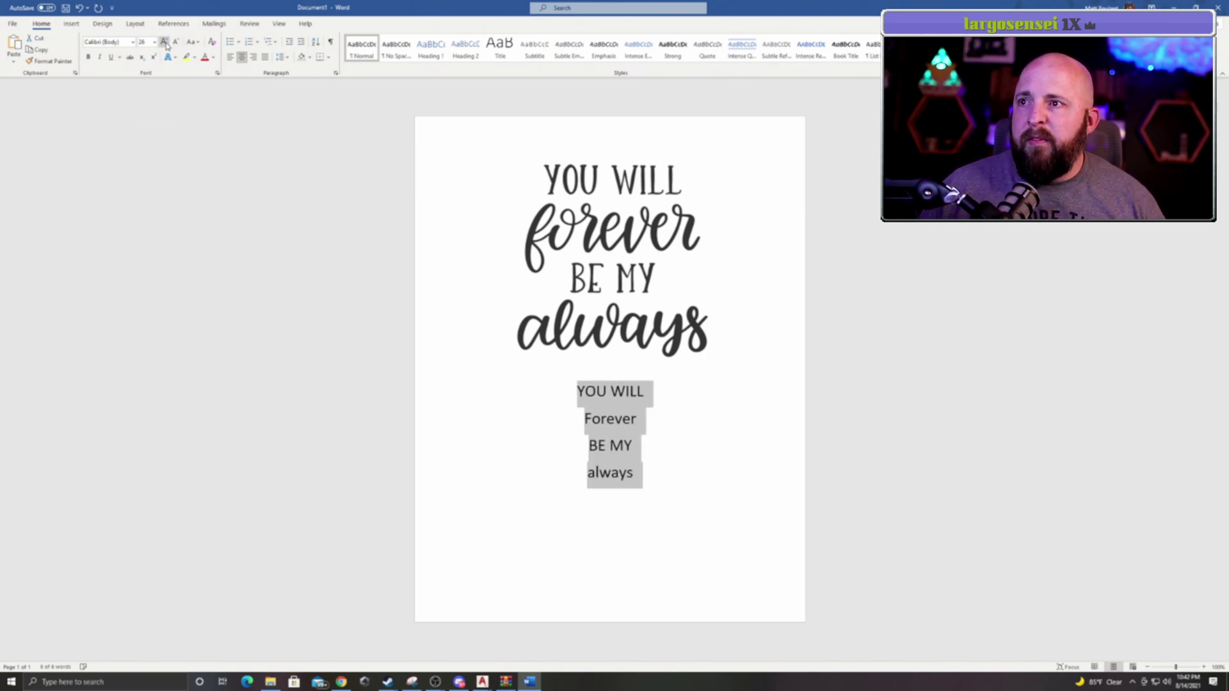
pyautogui.click(165, 42)
pyautogui.click(164, 42)
pyautogui.click(165, 42)
pyautogui.click(164, 42)
pyautogui.click(165, 42)
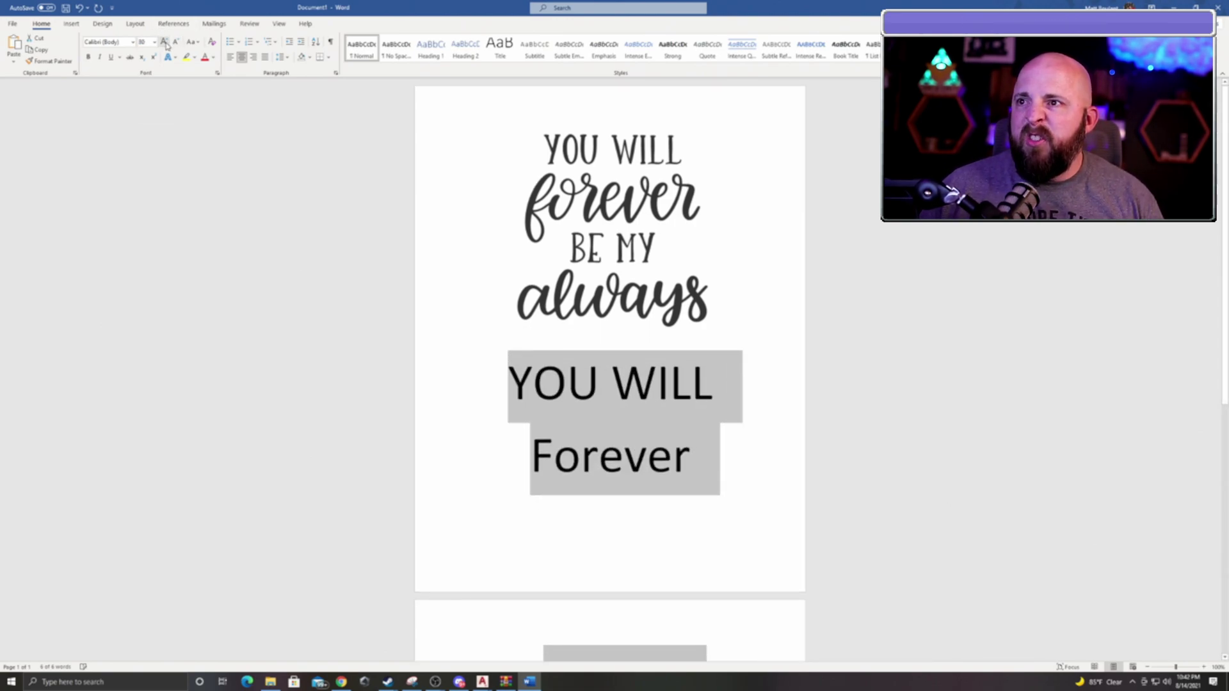
pyautogui.click(165, 43)
pyautogui.click(166, 43)
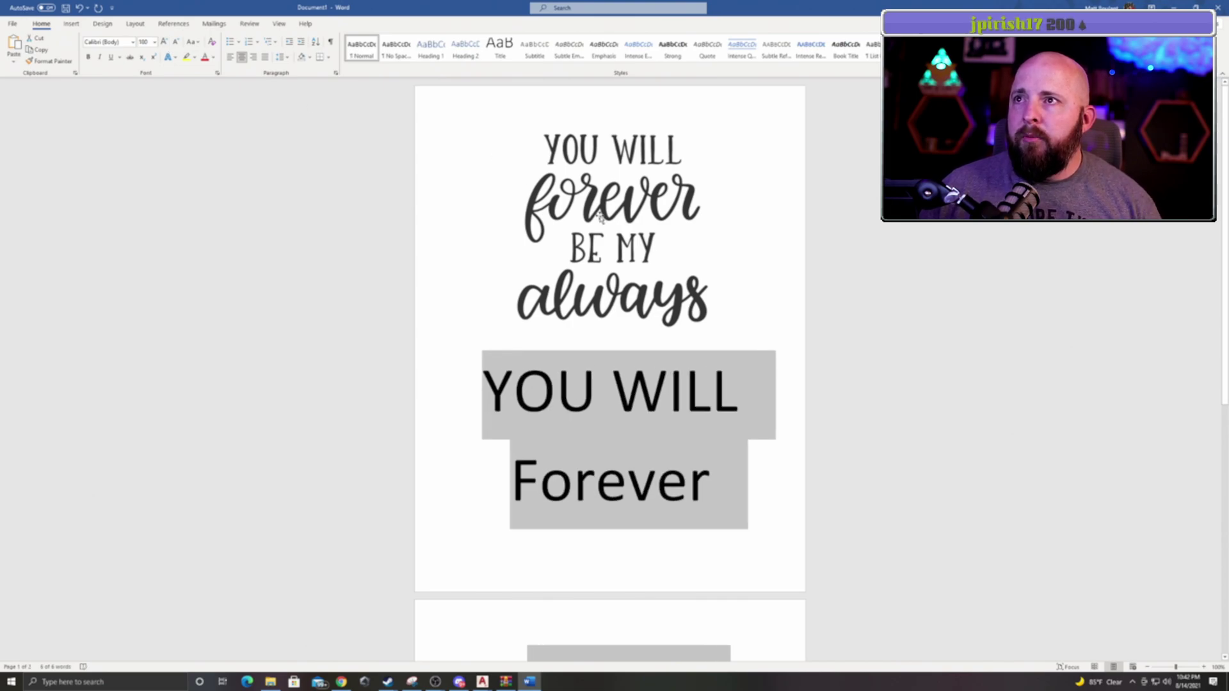
pyautogui.click(668, 389)
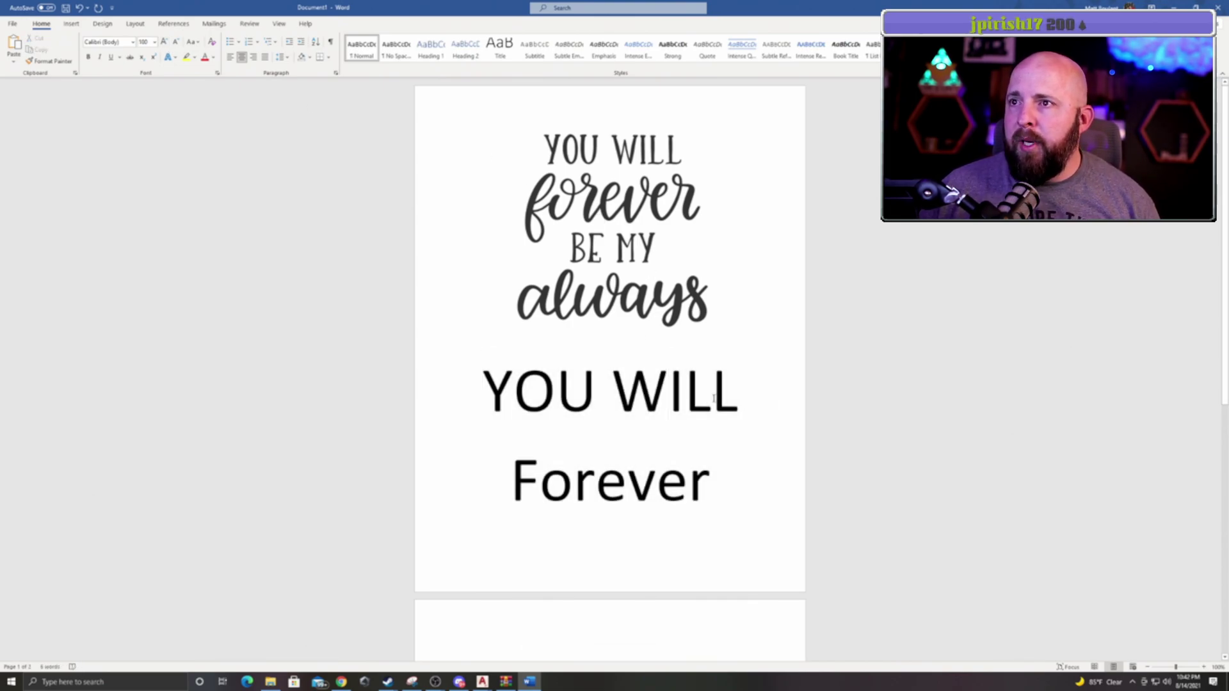
# - Change the font of the "YOU WILL" line to Algerian
pyautogui.moveTo(485, 390); pyautogui.dragTo(768, 580)
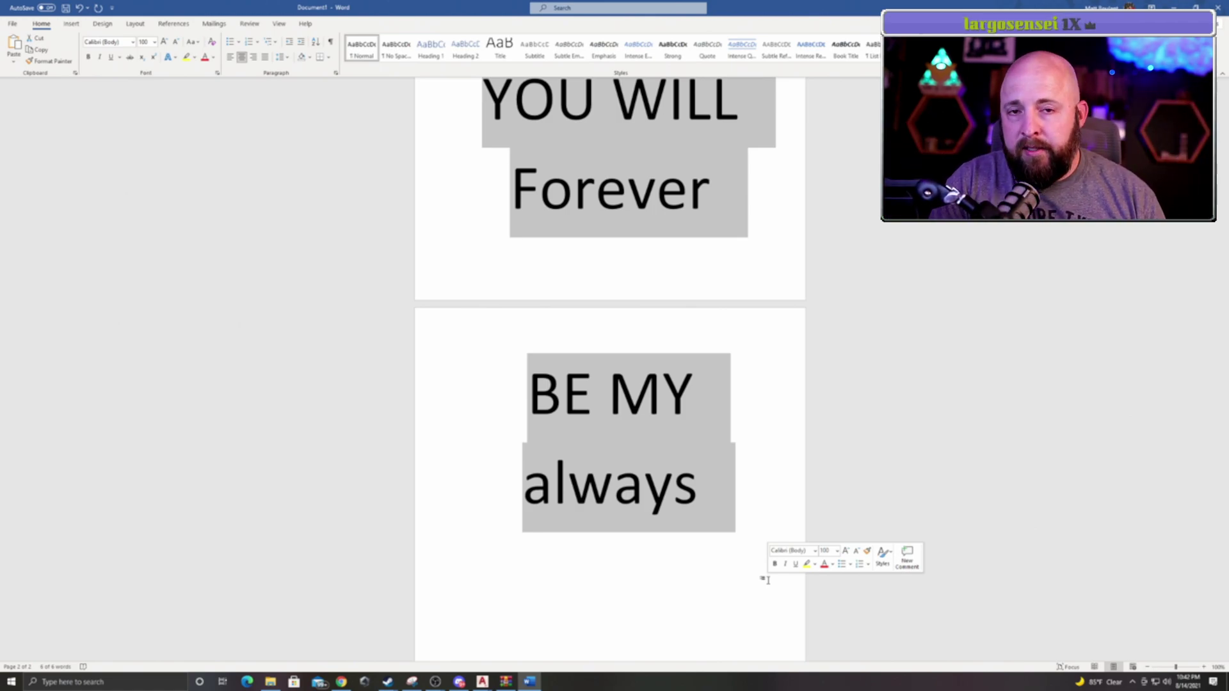
pyautogui.hotkey('shift', 'Up')
pyautogui.hotkey('shift', 'Up')
pyautogui.hotkey('shift', 'Up')
pyautogui.click(124, 43)
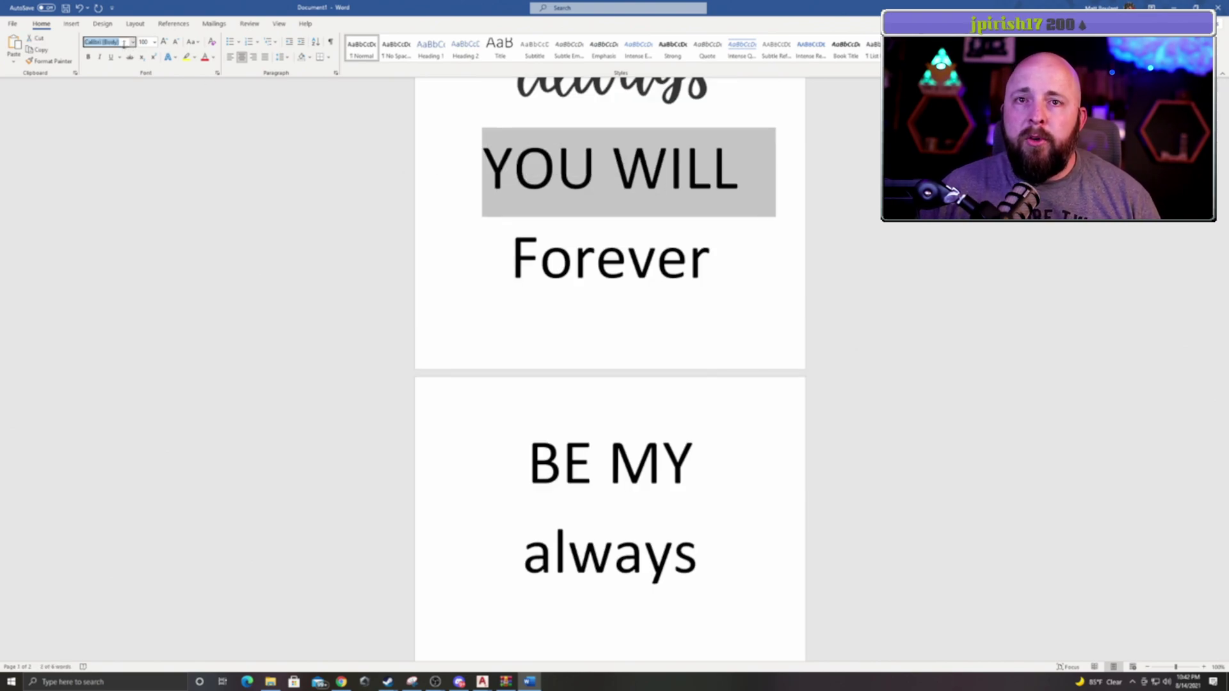
pyautogui.write('c')
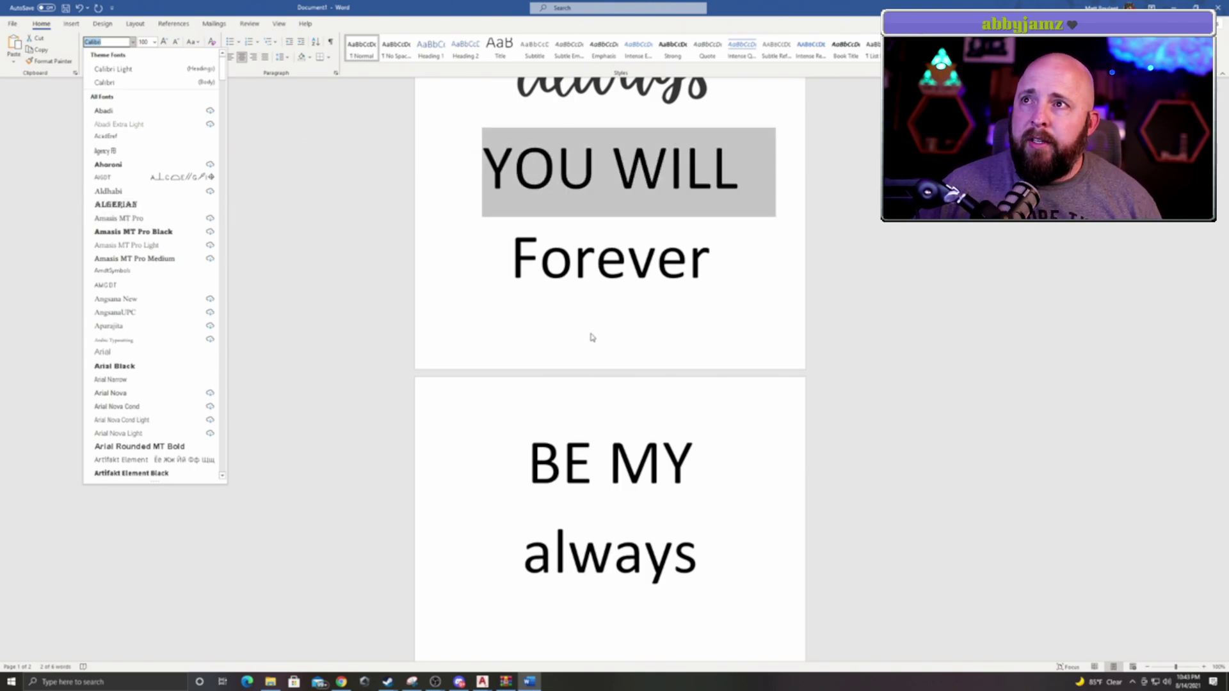
pyautogui.click(108, 204)
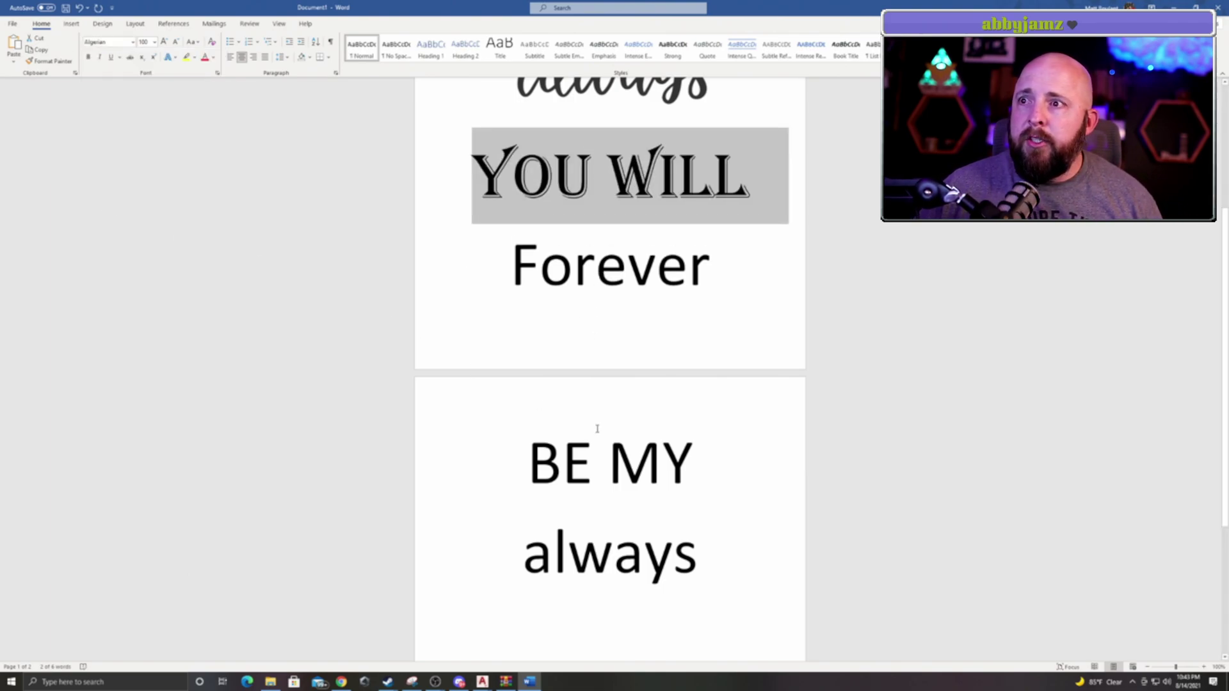
# - Change the font of the "BE MY" line to Algerian
pyautogui.click(693, 460)
pyautogui.moveTo(693, 461); pyautogui.dragTo(534, 472)
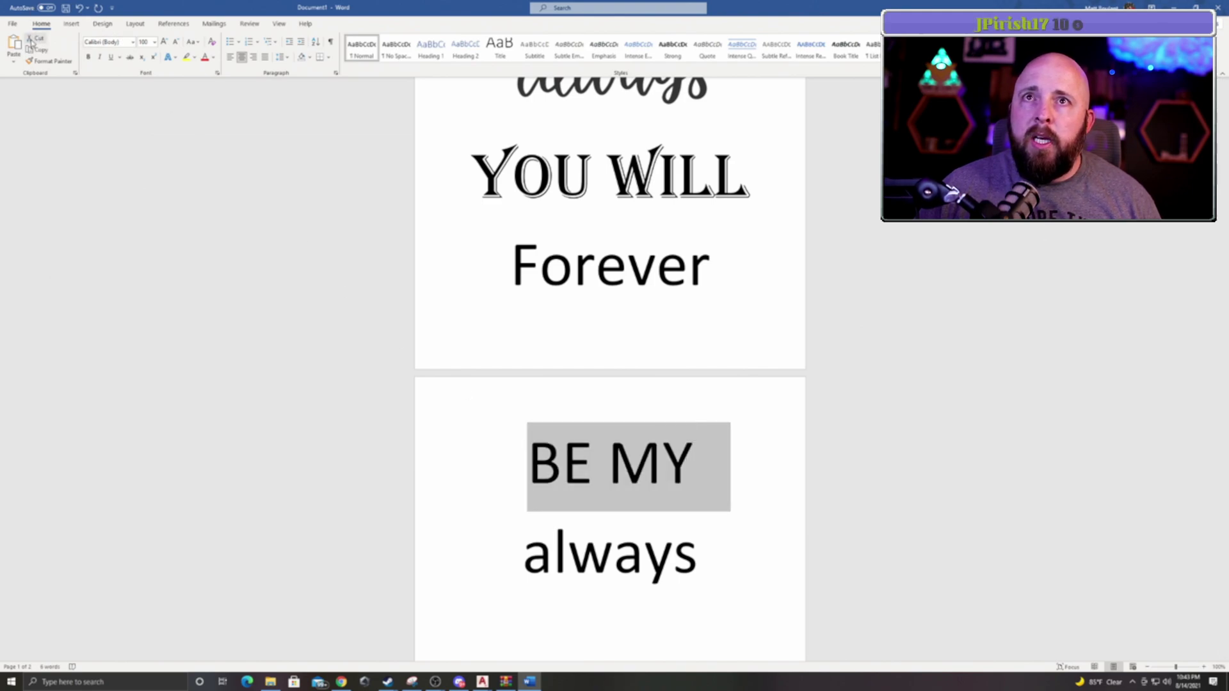
pyautogui.click(132, 43)
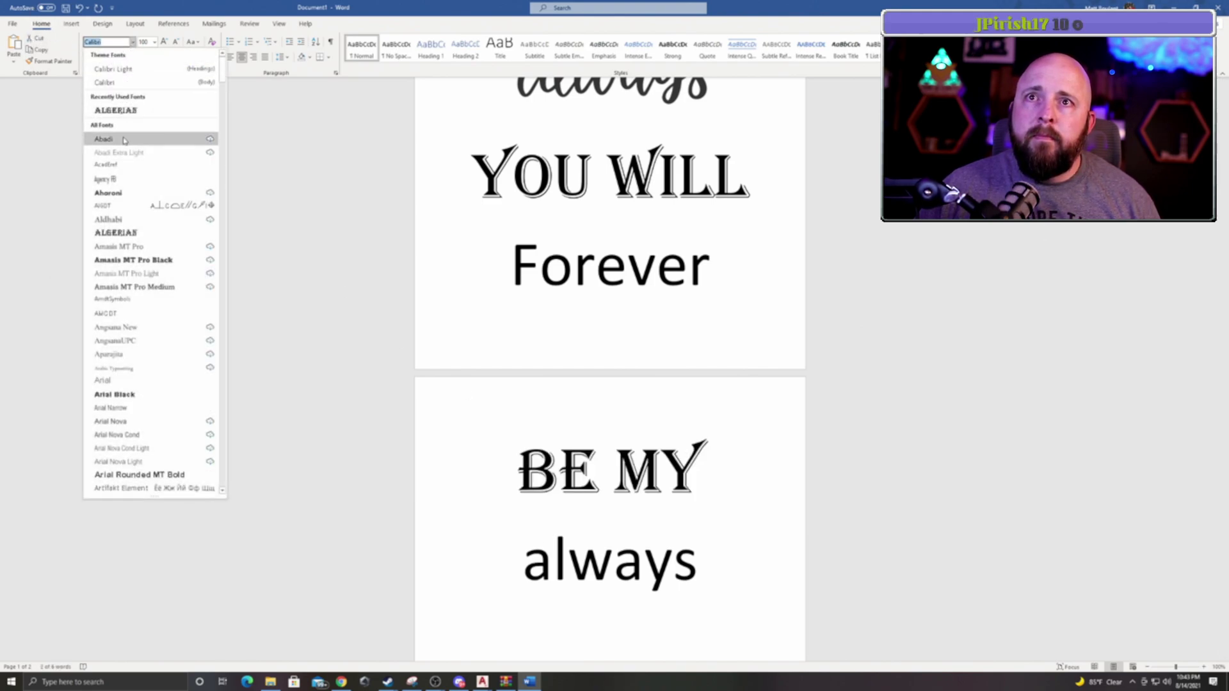
pyautogui.click(132, 233)
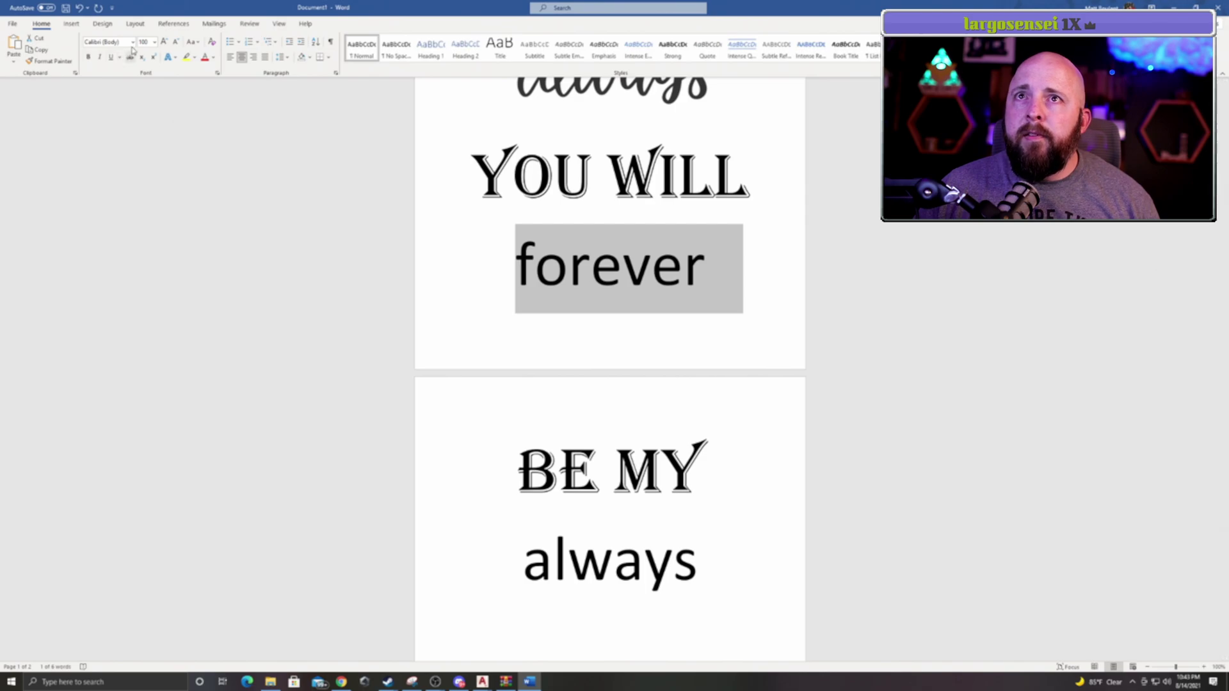
# - Change the font of the word "forever" to a handwritten style, Brush Script MT
pyautogui.click(132, 42)
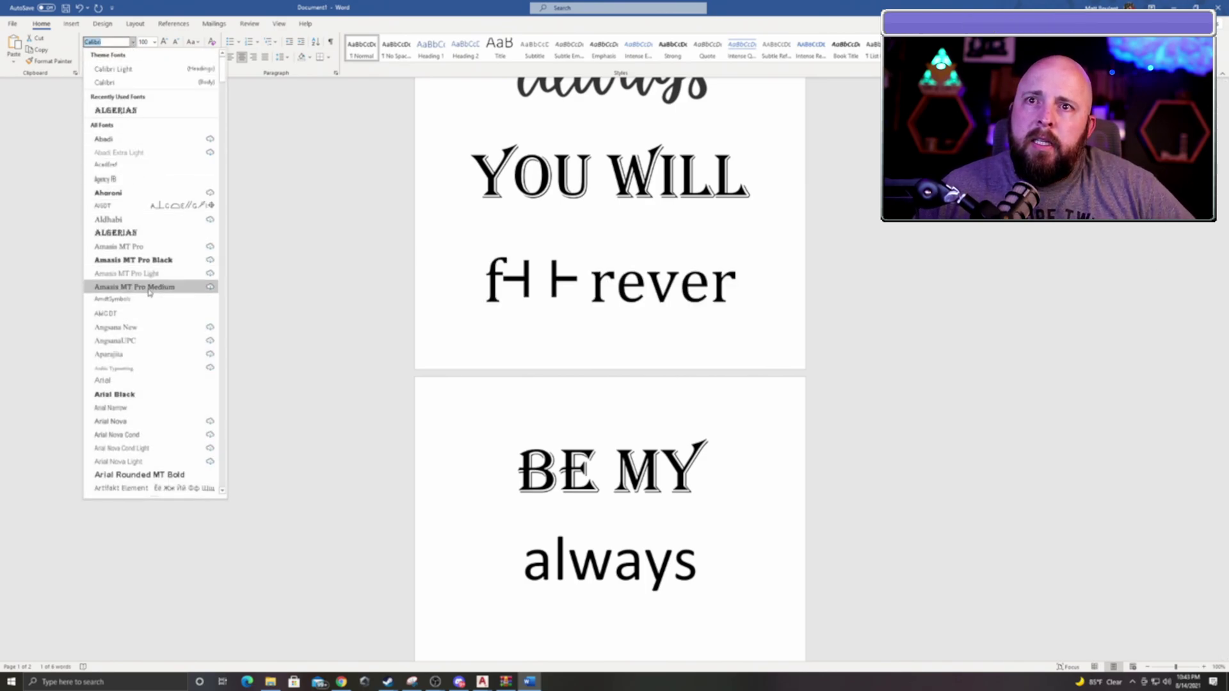
pyautogui.scroll(-7, 147, 288)
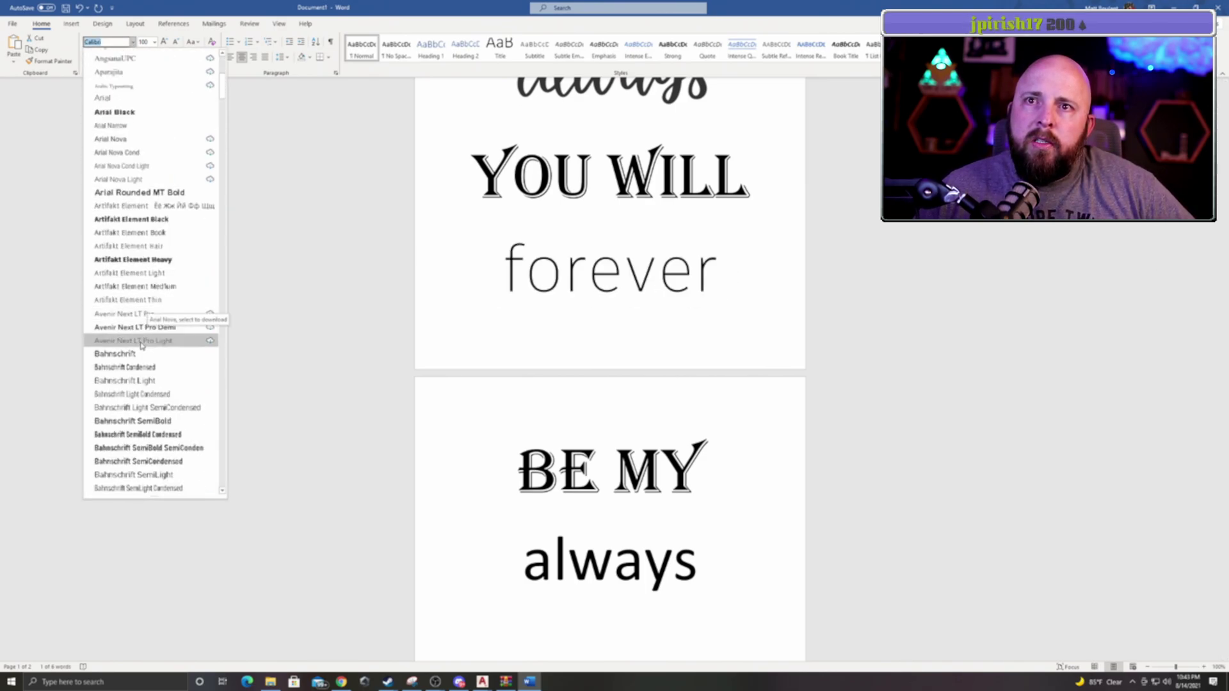
pyautogui.scroll(-2, 138, 390)
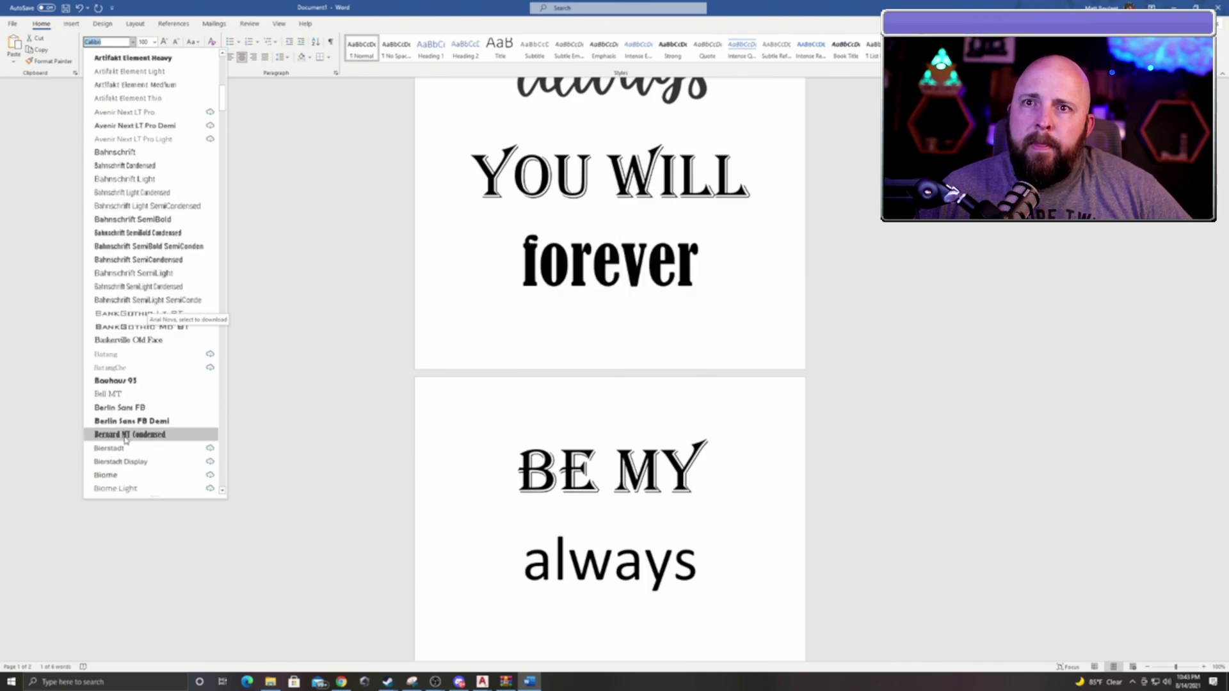
pyautogui.scroll(-5, 122, 422)
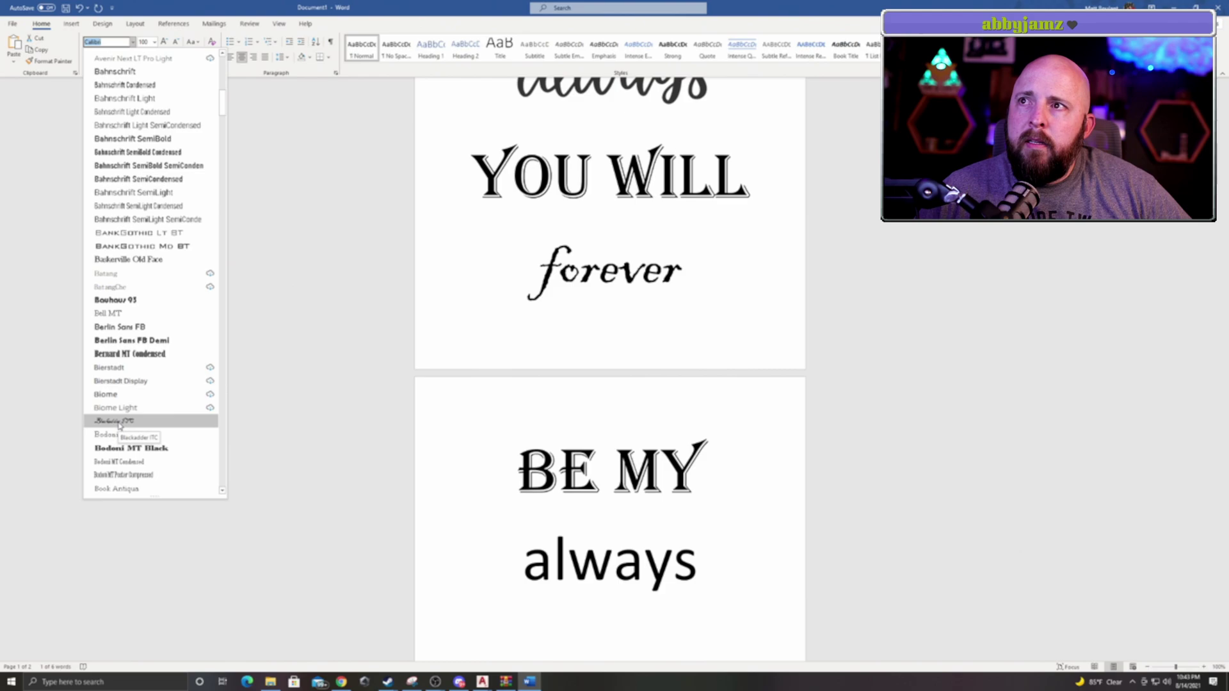
pyautogui.scroll(-1, 119, 431)
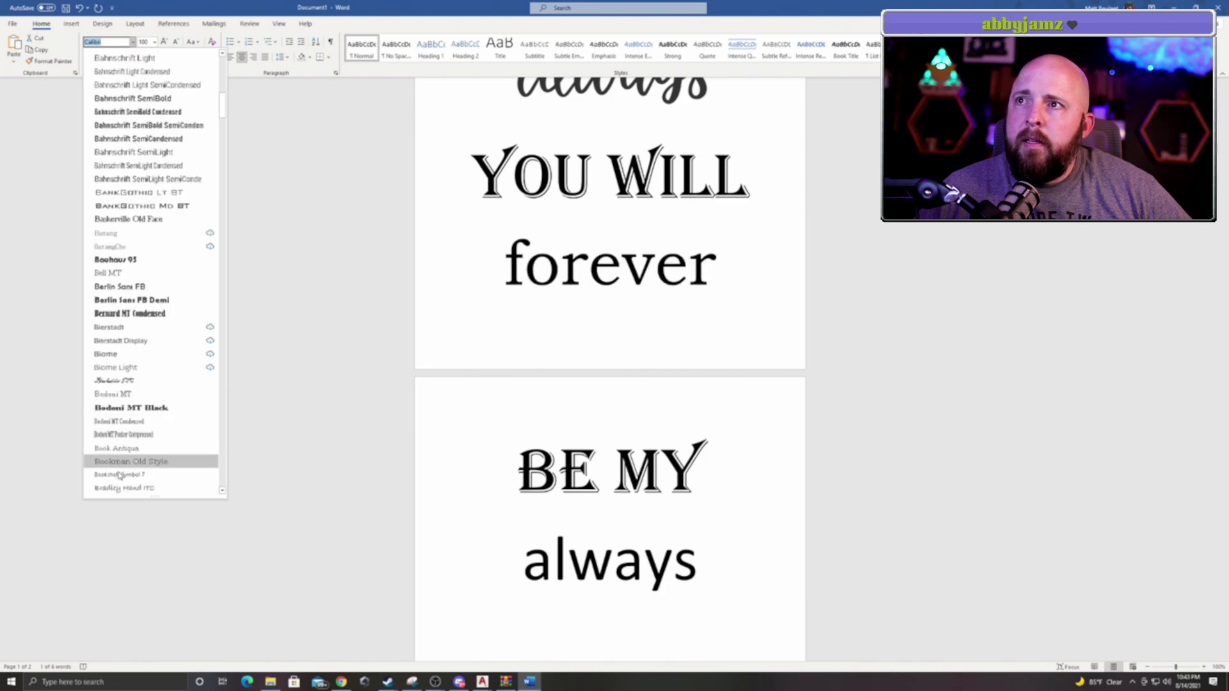
pyautogui.scroll(-2, 121, 479)
pyautogui.scroll(-1, 120, 474)
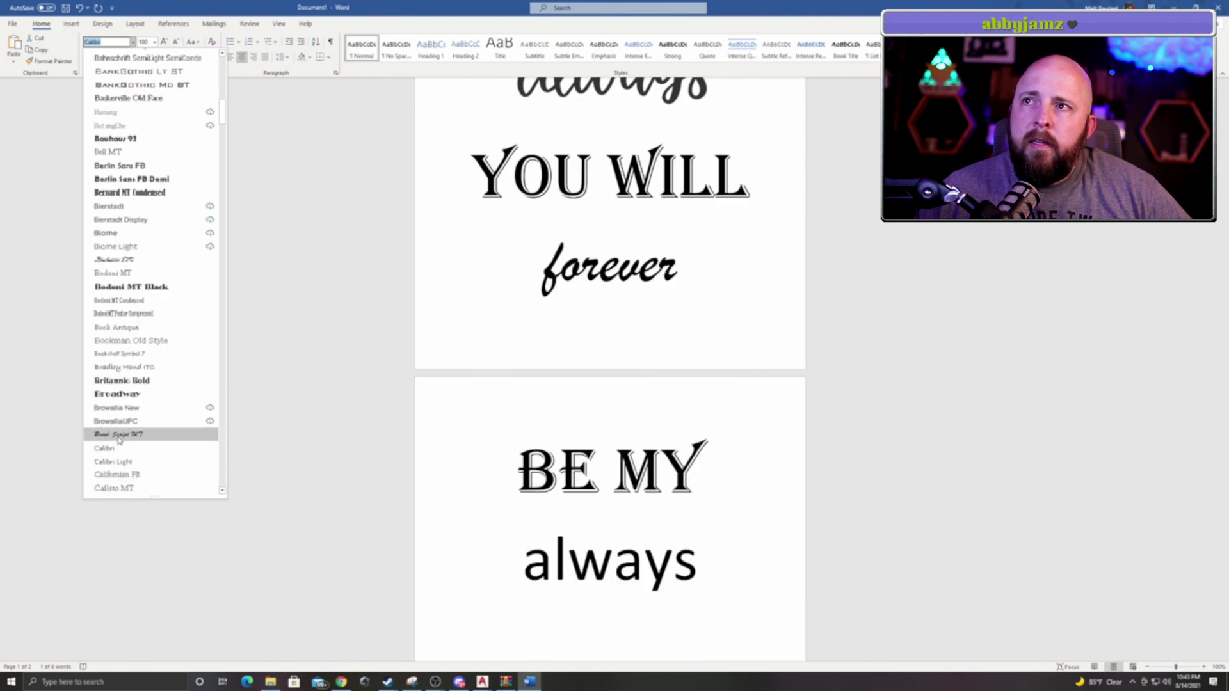
pyautogui.click(120, 435)
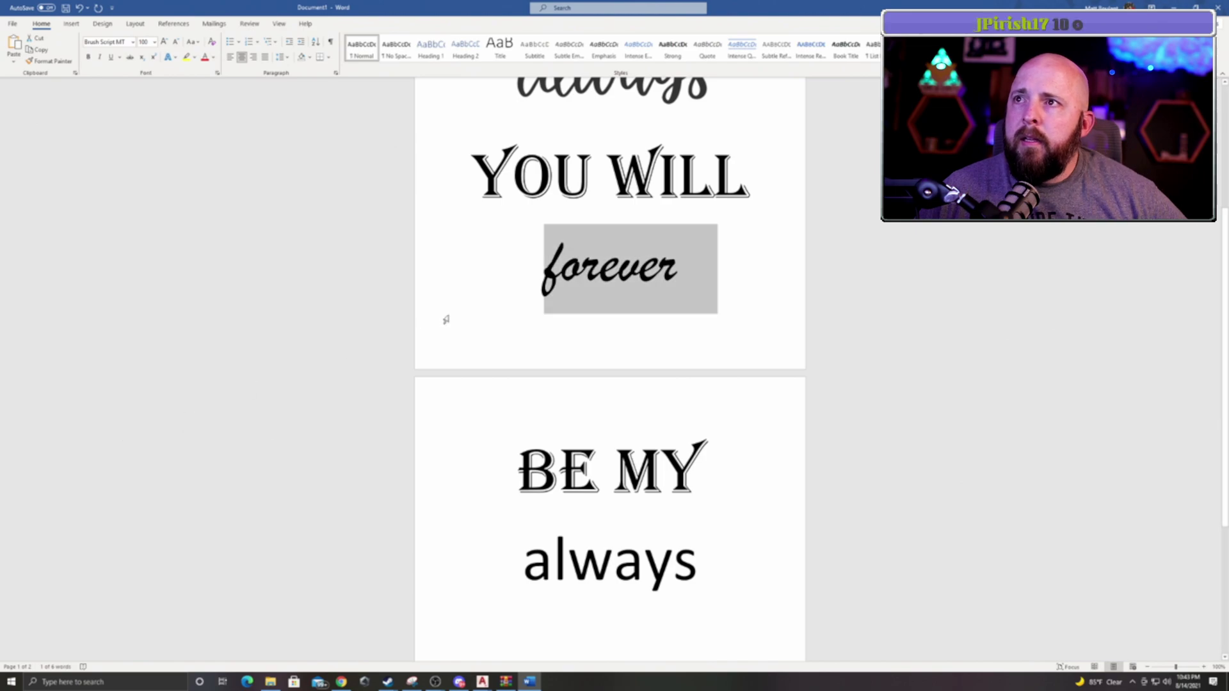
pyautogui.click(654, 277)
pyautogui.press('Left')
pyautogui.press('Left')
pyautogui.press('Left')
pyautogui.press('Left')
# - Set the word "always" in Brush Script MT and enlarge it to font size 140
pyautogui.moveTo(710, 560); pyautogui.dragTo(516, 558)
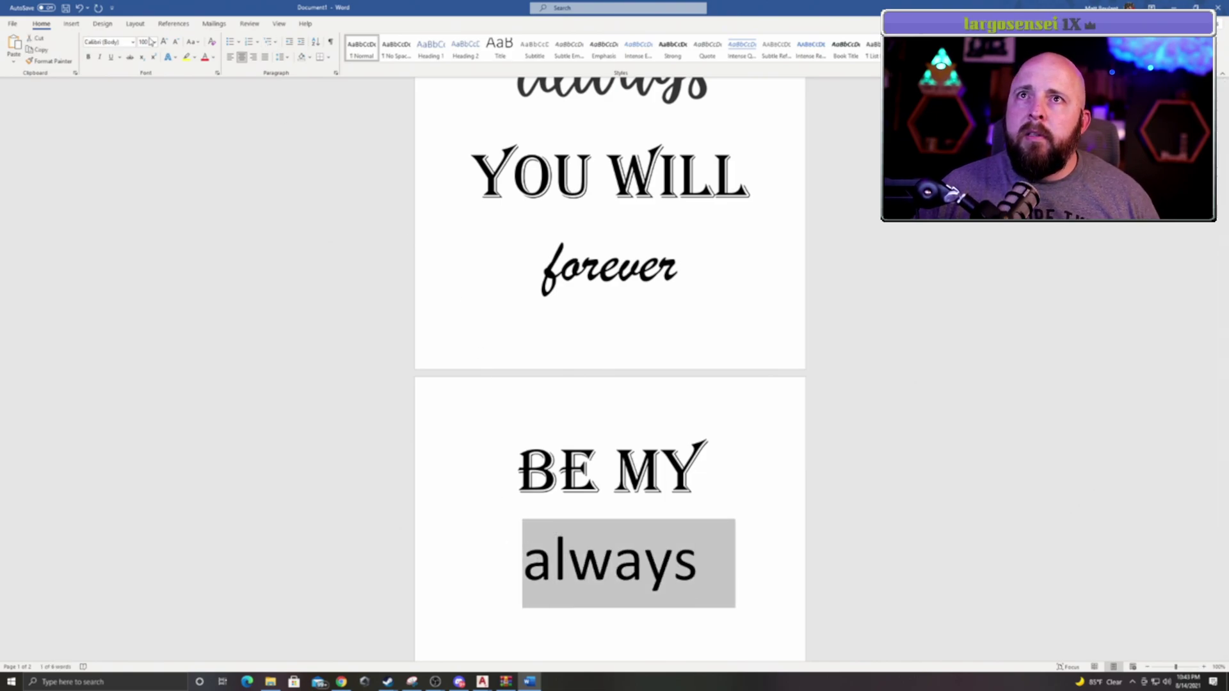
pyautogui.click(133, 42)
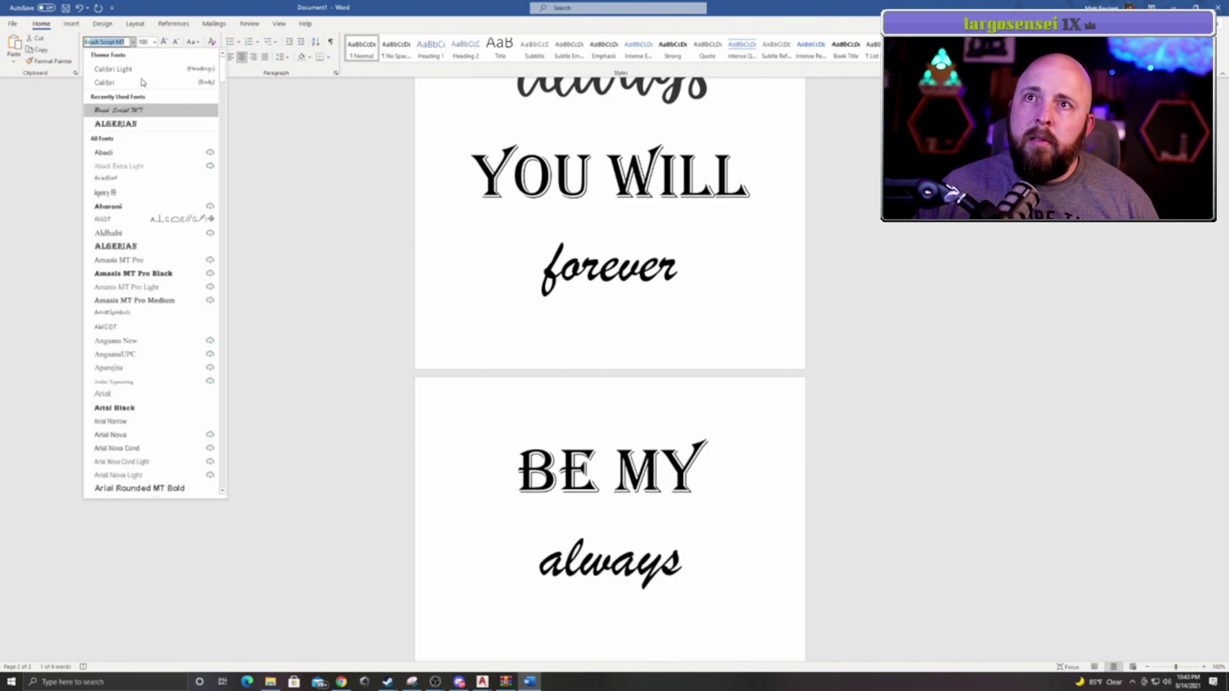
pyautogui.click(143, 110)
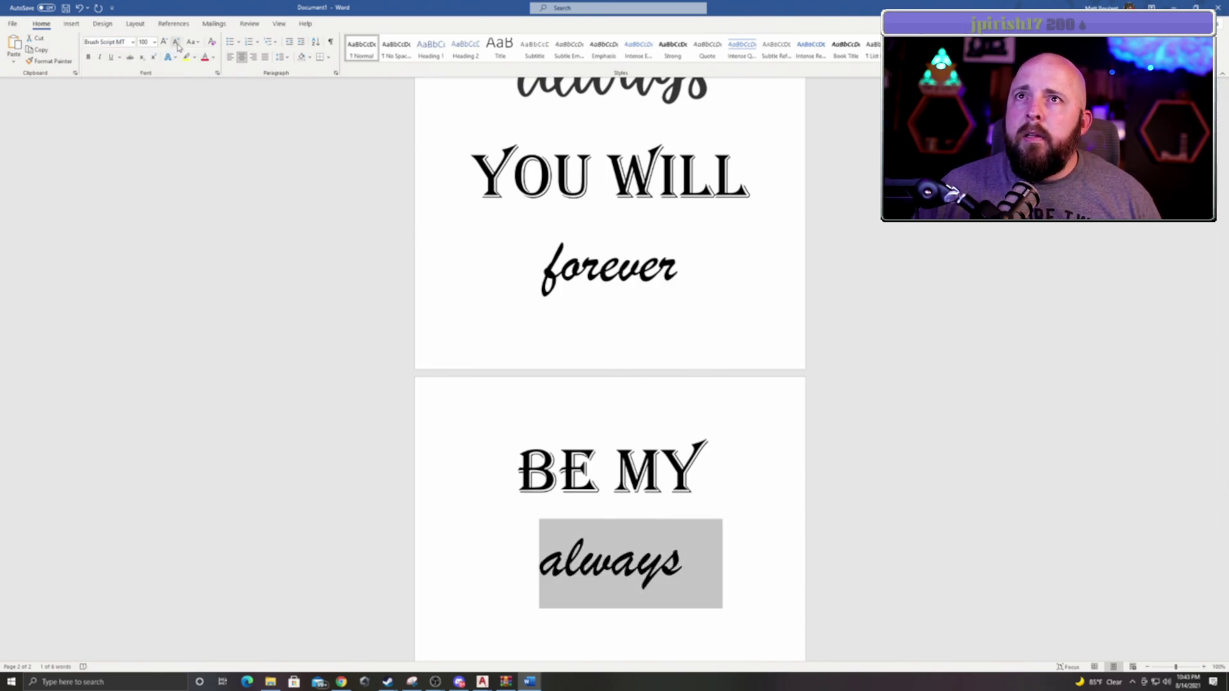
pyautogui.click(166, 42)
pyautogui.click(166, 42)
pyautogui.click(165, 42)
pyautogui.click(165, 42)
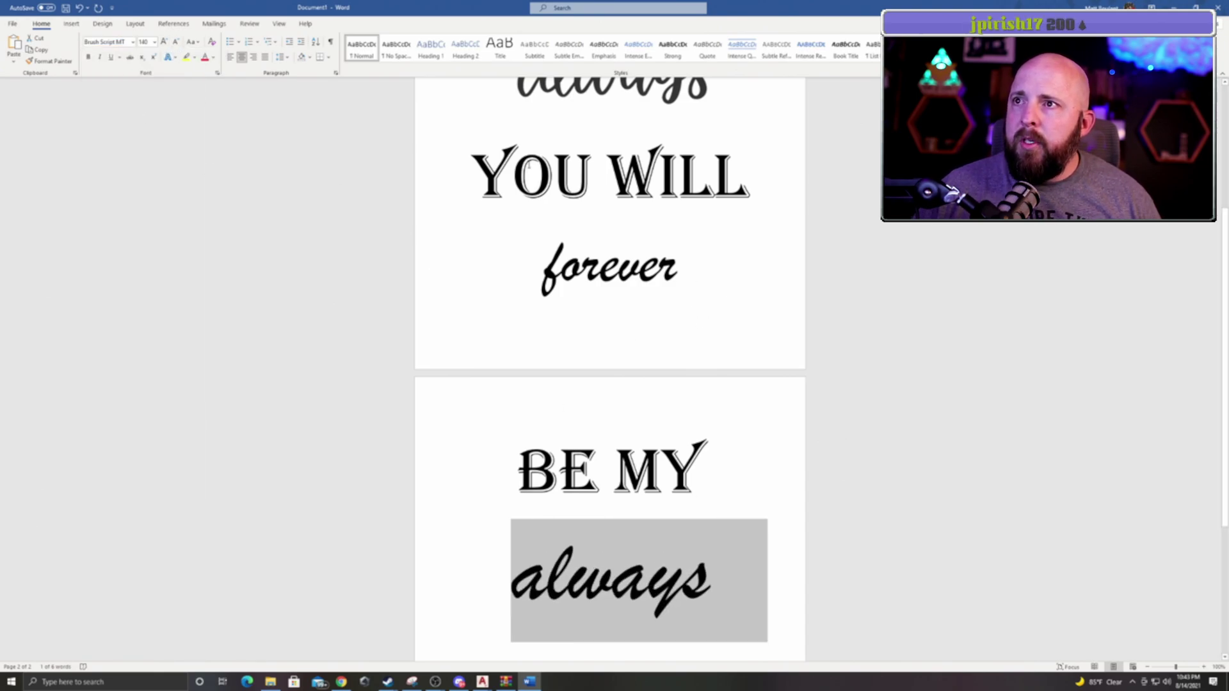
# - Enlarge the word "forever" to font size 140
pyautogui.moveTo(545, 266); pyautogui.dragTo(716, 272)
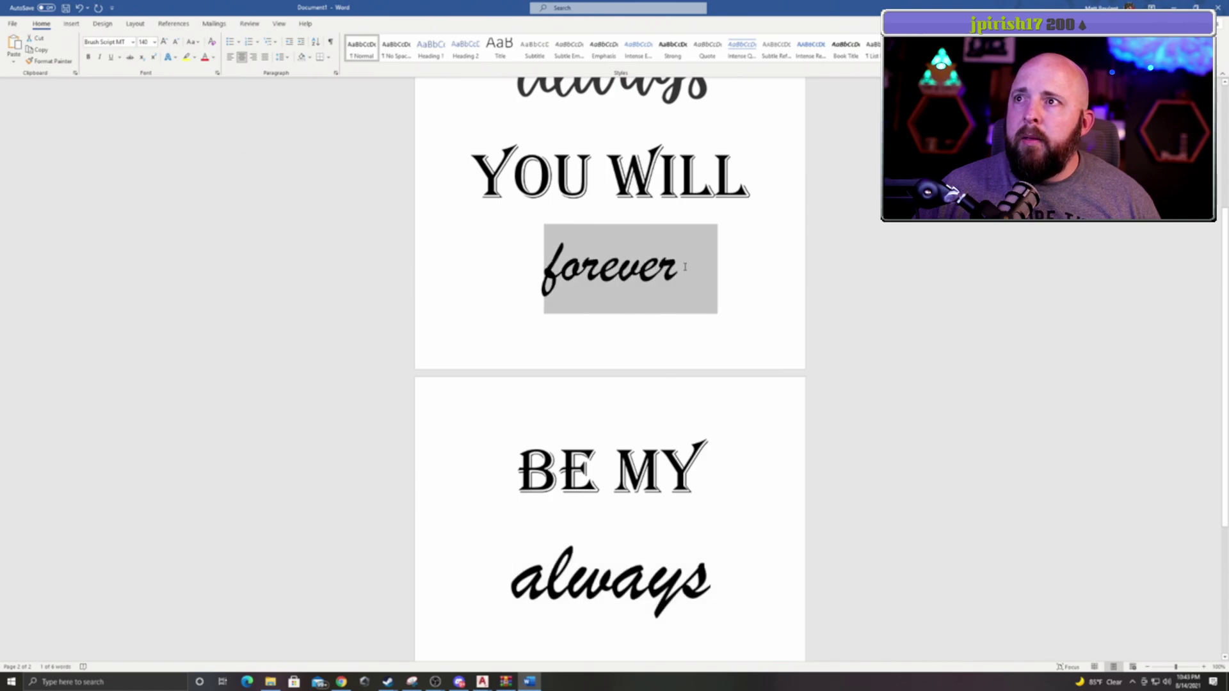
pyautogui.click(165, 42)
pyautogui.click(165, 42)
pyautogui.click(165, 43)
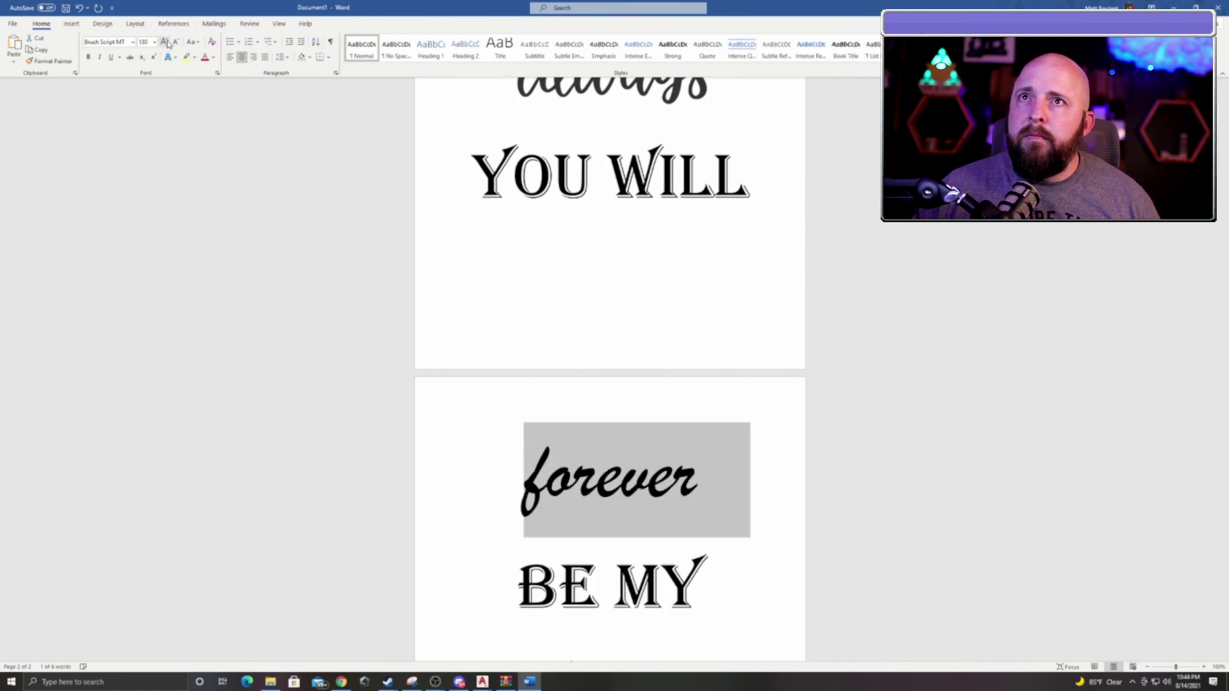
pyautogui.click(165, 42)
pyautogui.click(581, 259)
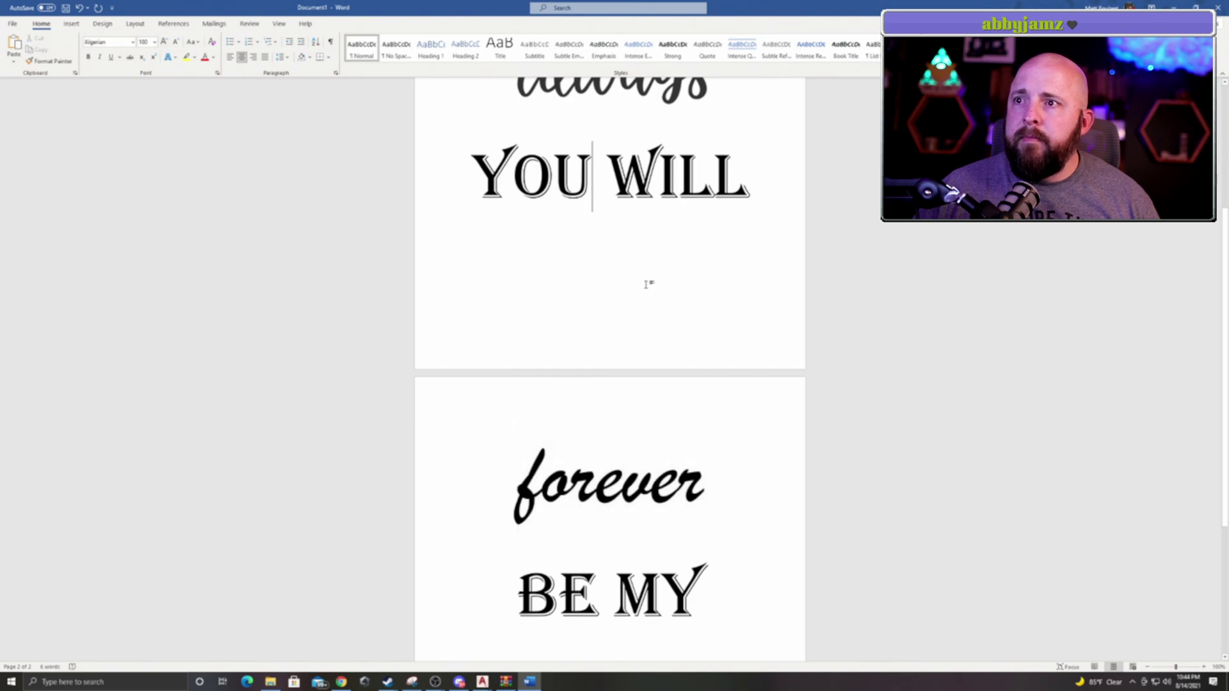
# - Delete the quote picture and the empty line above the text, keeping the first line as "YOU WILL"
pyautogui.scroll(2, 704, 659)
pyautogui.click(697, 103)
pyautogui.press('Delete')
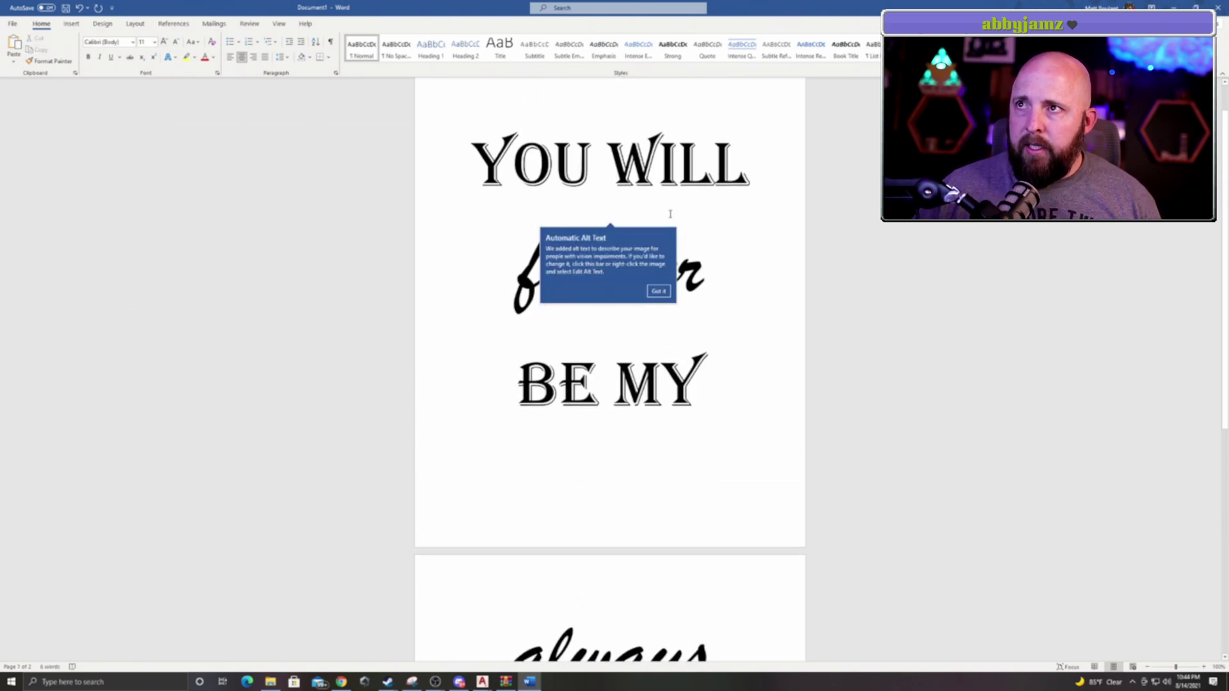
pyautogui.click(658, 291)
pyautogui.press('Delete')
pyautogui.press('Delete')
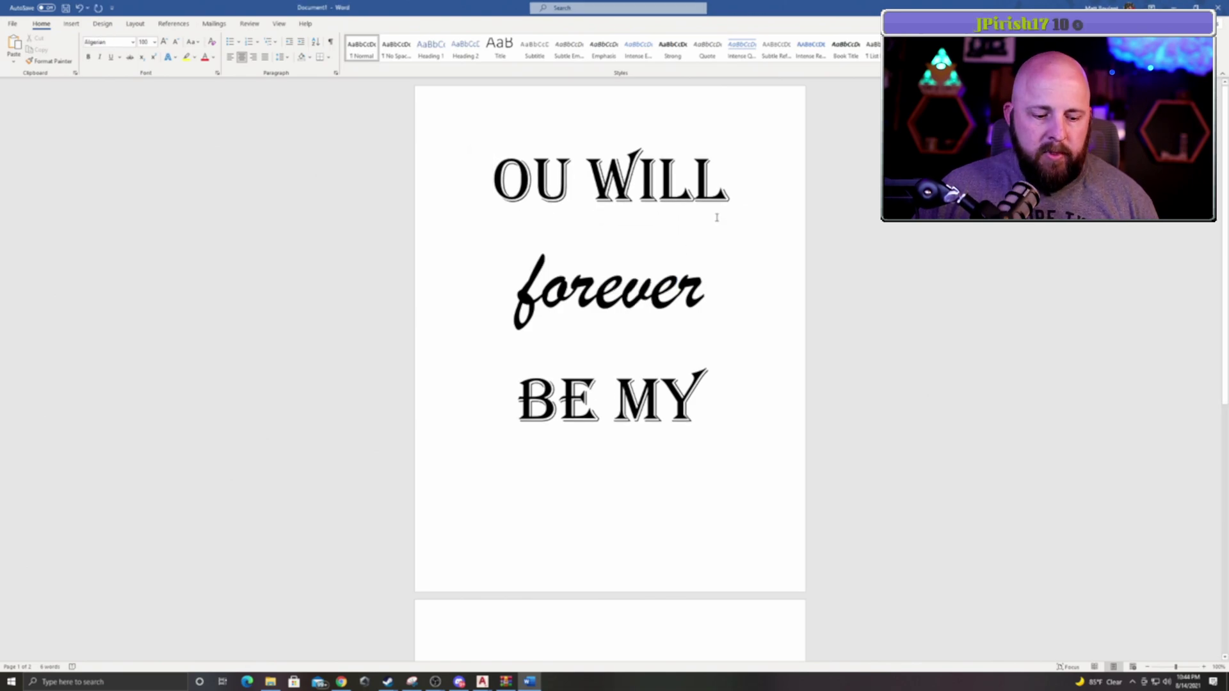
pyautogui.write('Y')
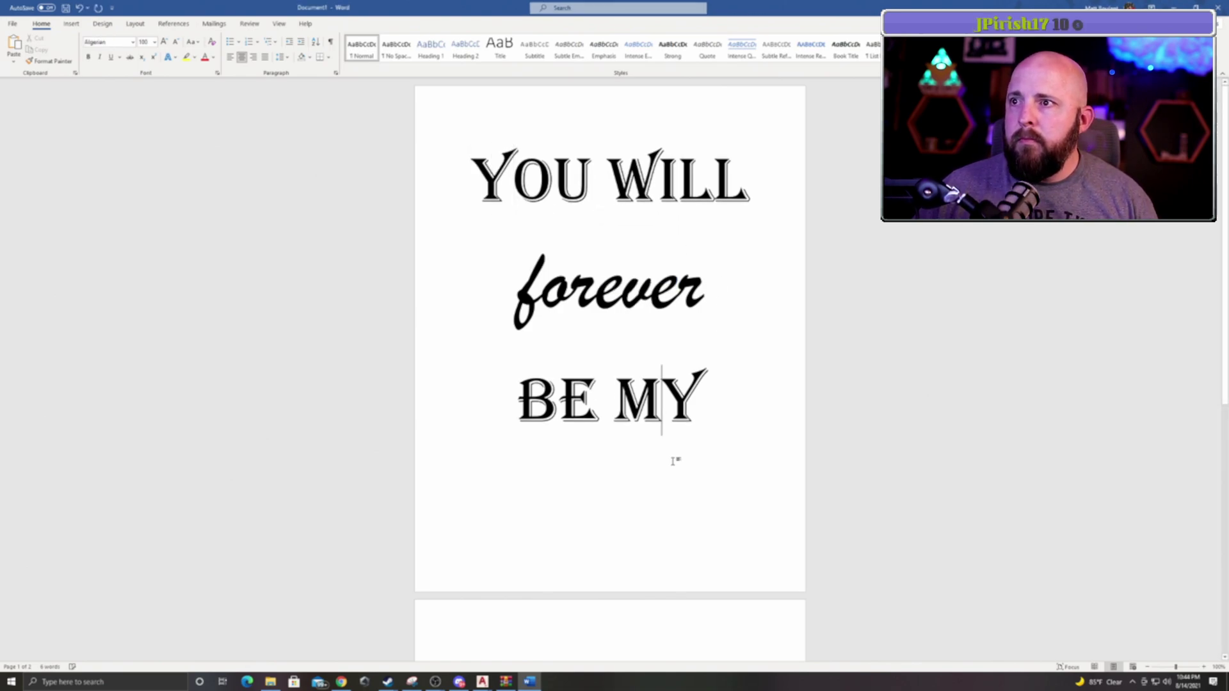
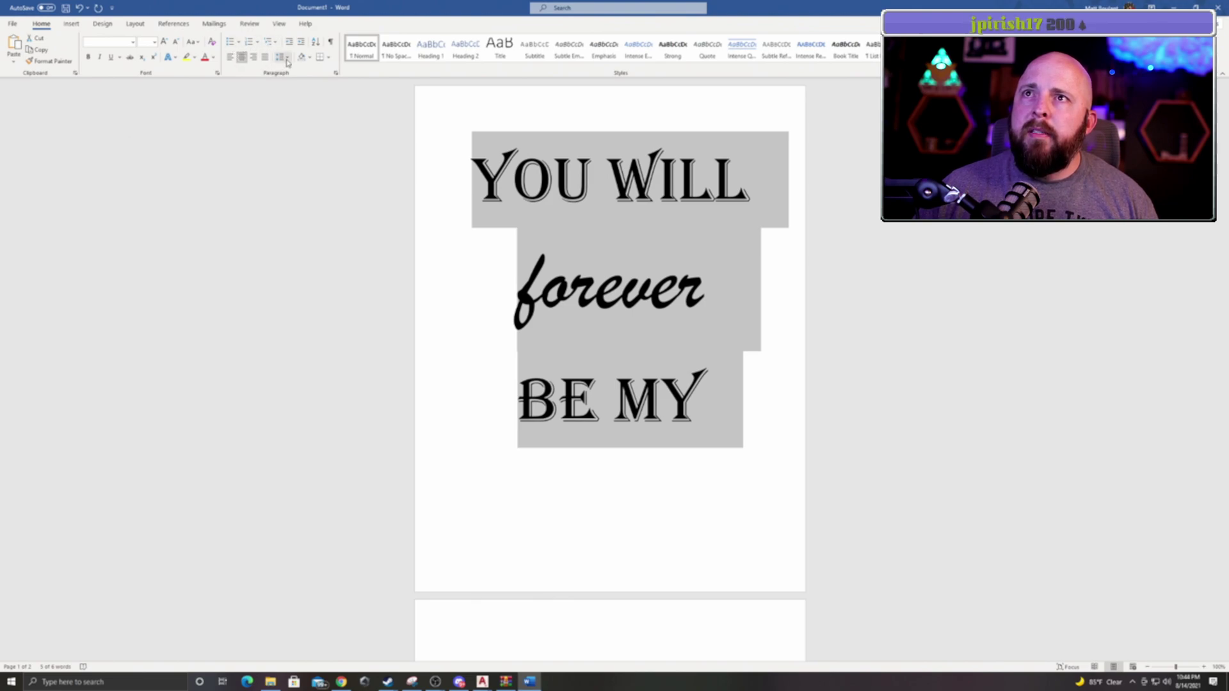
# - Tighten the line spacing of the "YOU WILL", "forever" and "BE MY" lines so the whole quote fits on one page
pyautogui.click(283, 57)
pyautogui.click(294, 70)
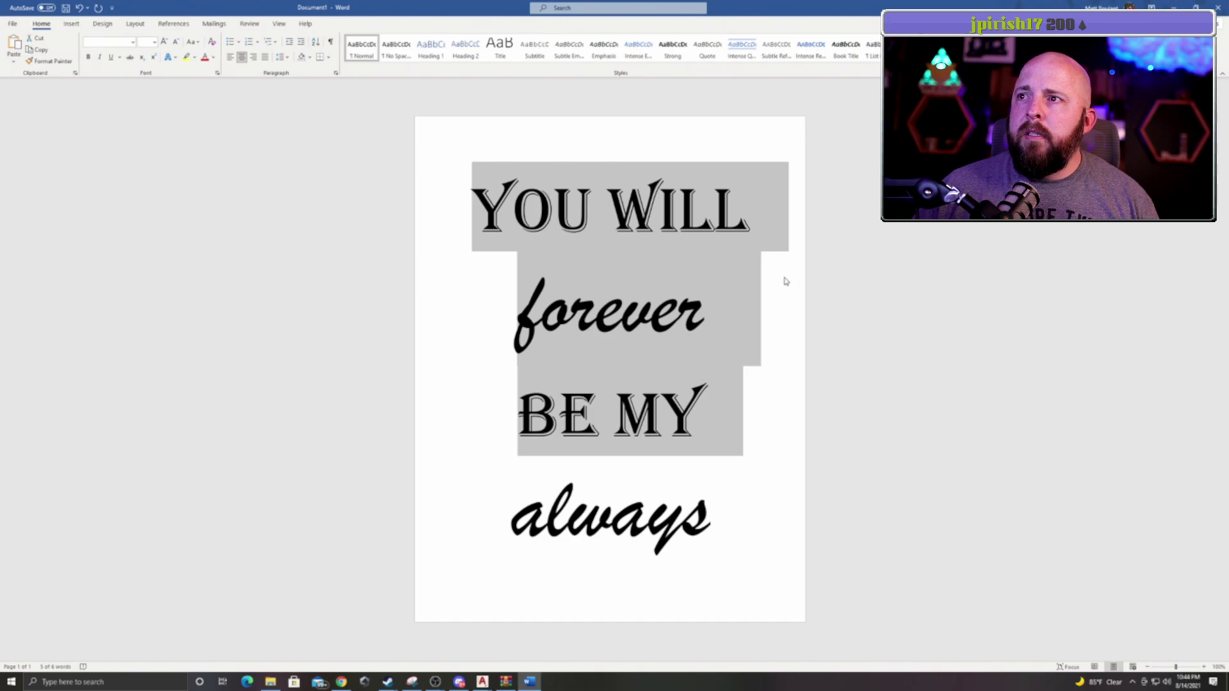
pyautogui.click(811, 340)
pyautogui.click(535, 141)
pyautogui.click(455, 208)
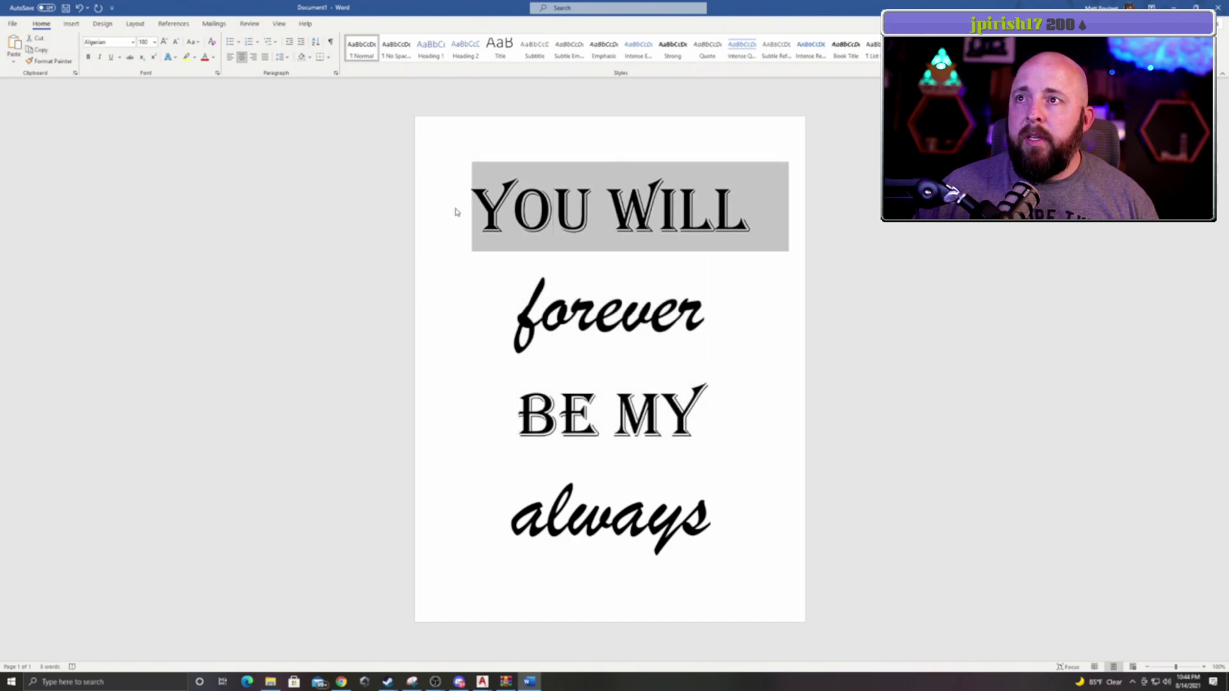
pyautogui.click(435, 284)
pyautogui.click(732, 426)
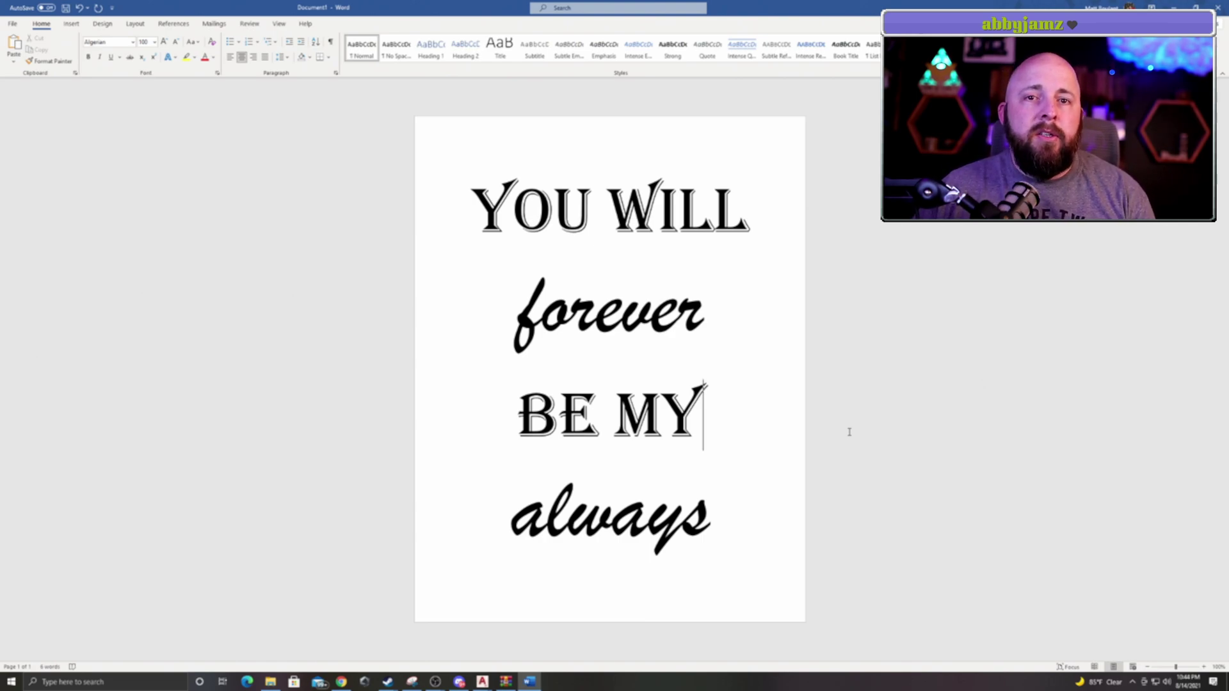
pyautogui.click(767, 316)
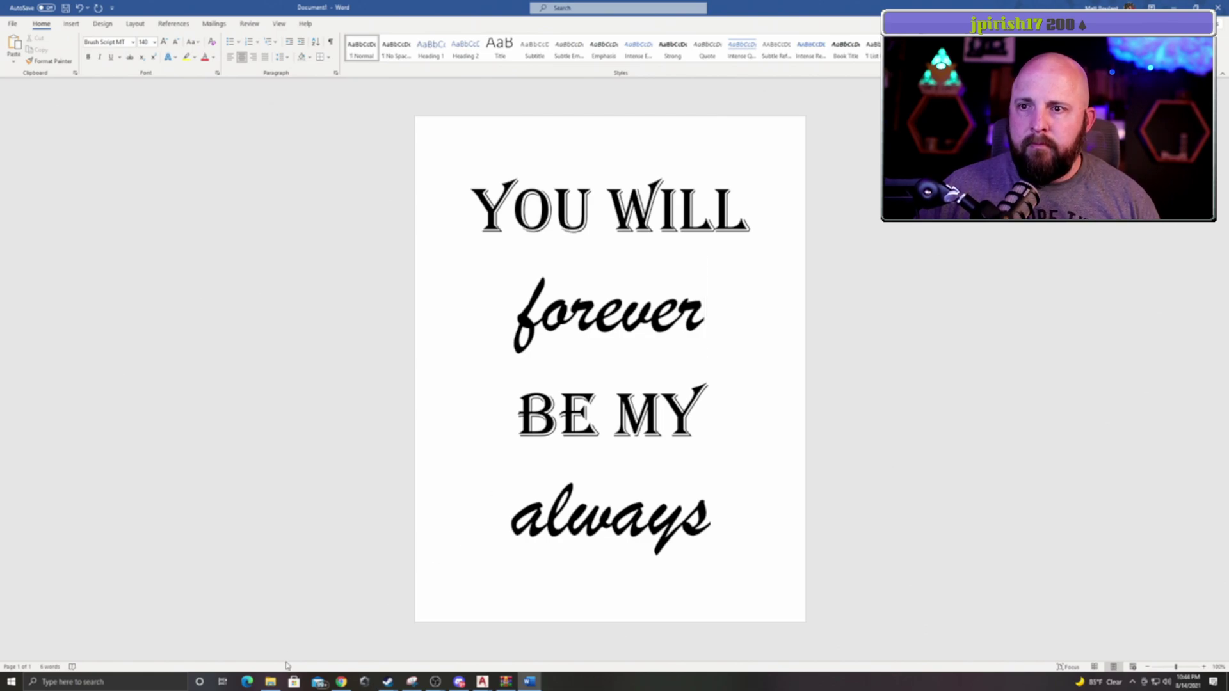
pyautogui.moveTo(411, 684)
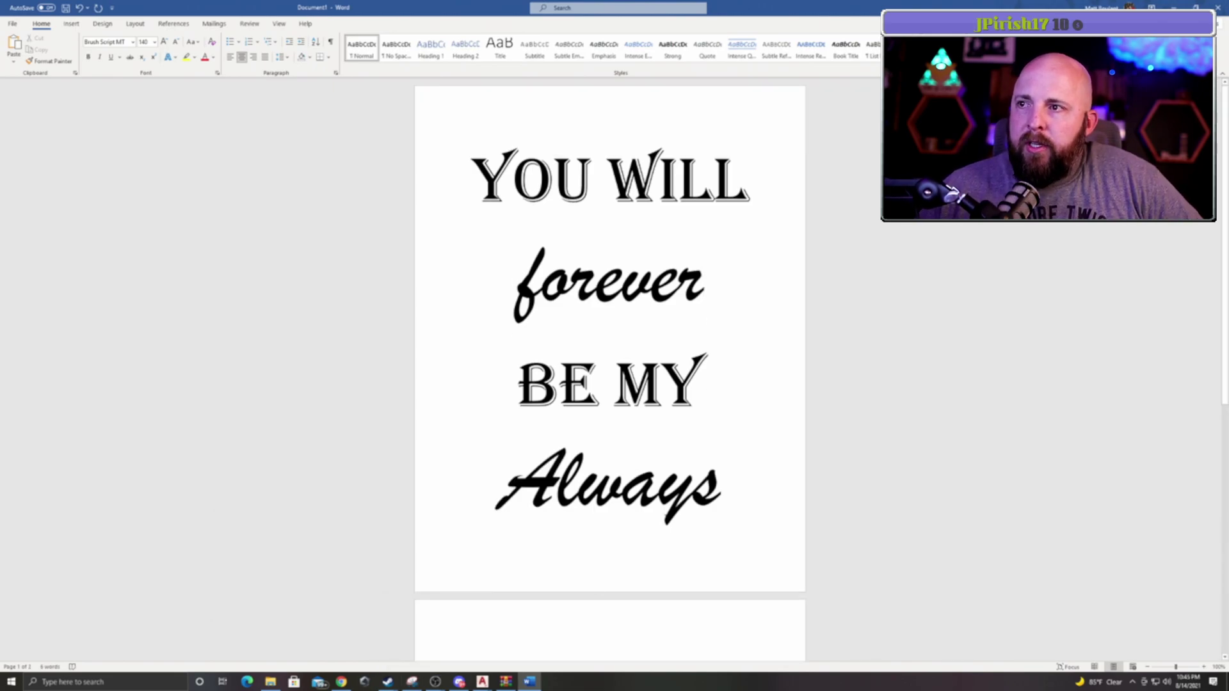
pyautogui.click(684, 416)
pyautogui.press('Left')
pyautogui.press('Left')
pyautogui.press('Left')
pyautogui.press('Left')
pyautogui.press('Up')
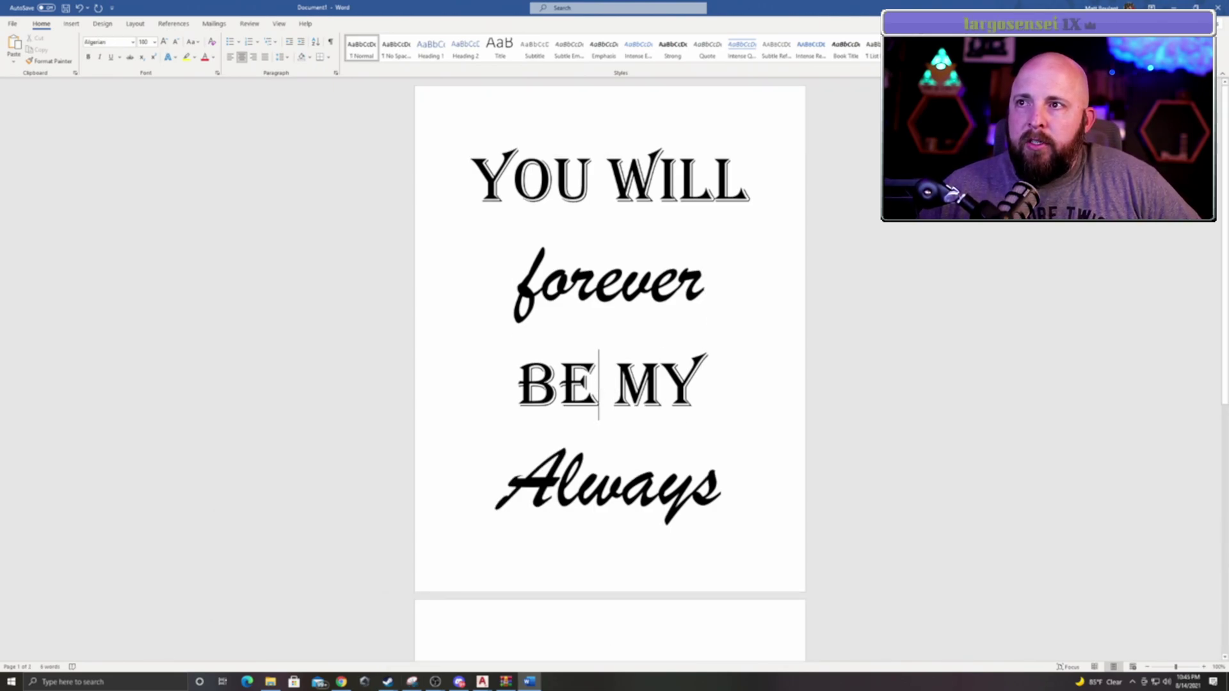
pyautogui.click(603, 174)
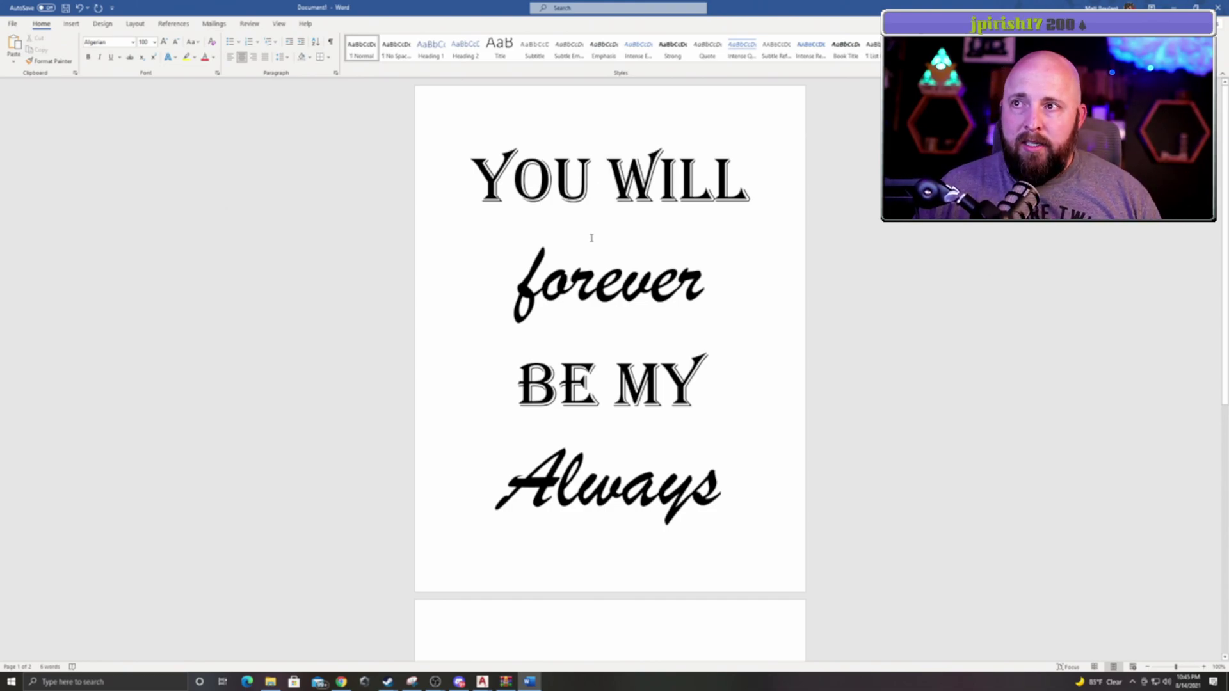
pyautogui.scroll(-3, 570, 456)
pyautogui.click(610, 561)
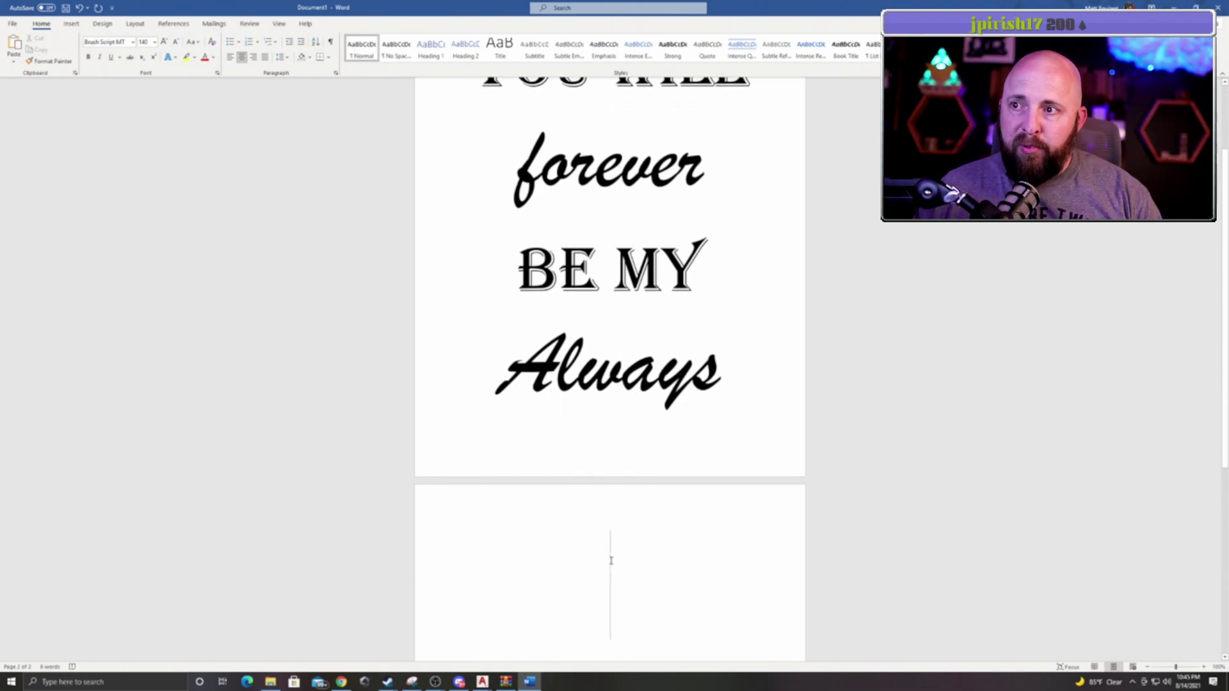
pyautogui.scroll(3, 611, 560)
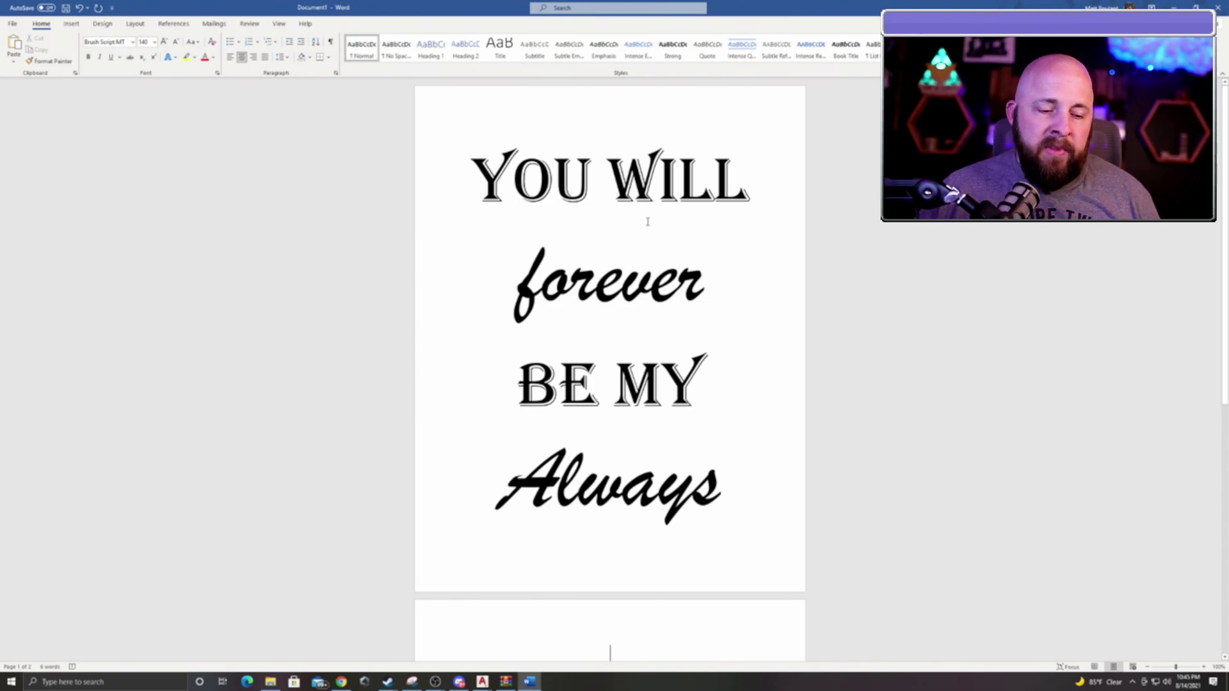
# - Enlarge the page view to 120% and capture the whole four-line quote as an image with Snipping Tool
pyautogui.scroll(1, 670, 246)
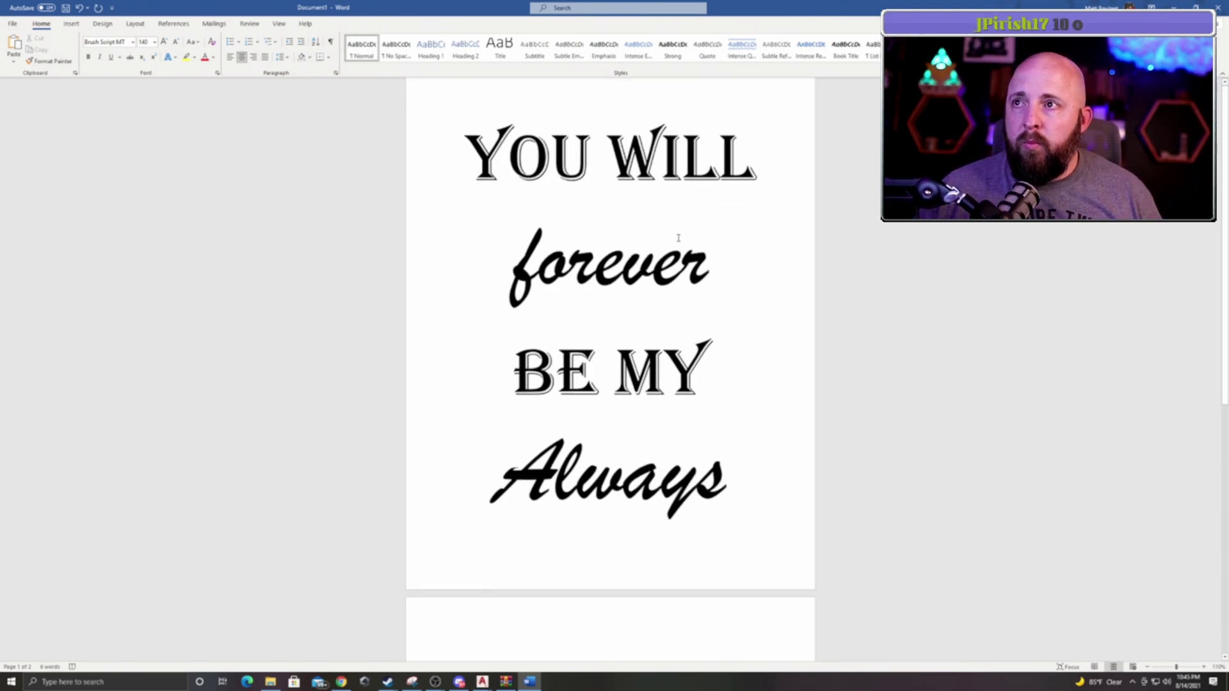
pyautogui.scroll(1, 678, 238)
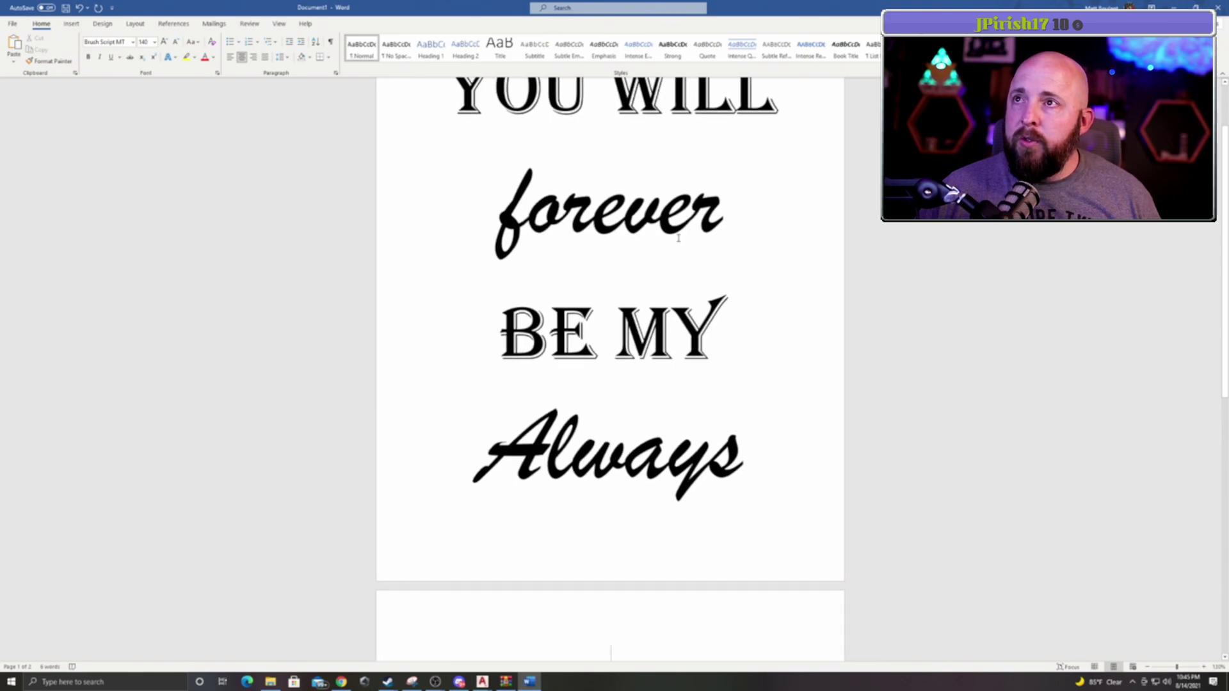
pyautogui.scroll(2, 678, 238)
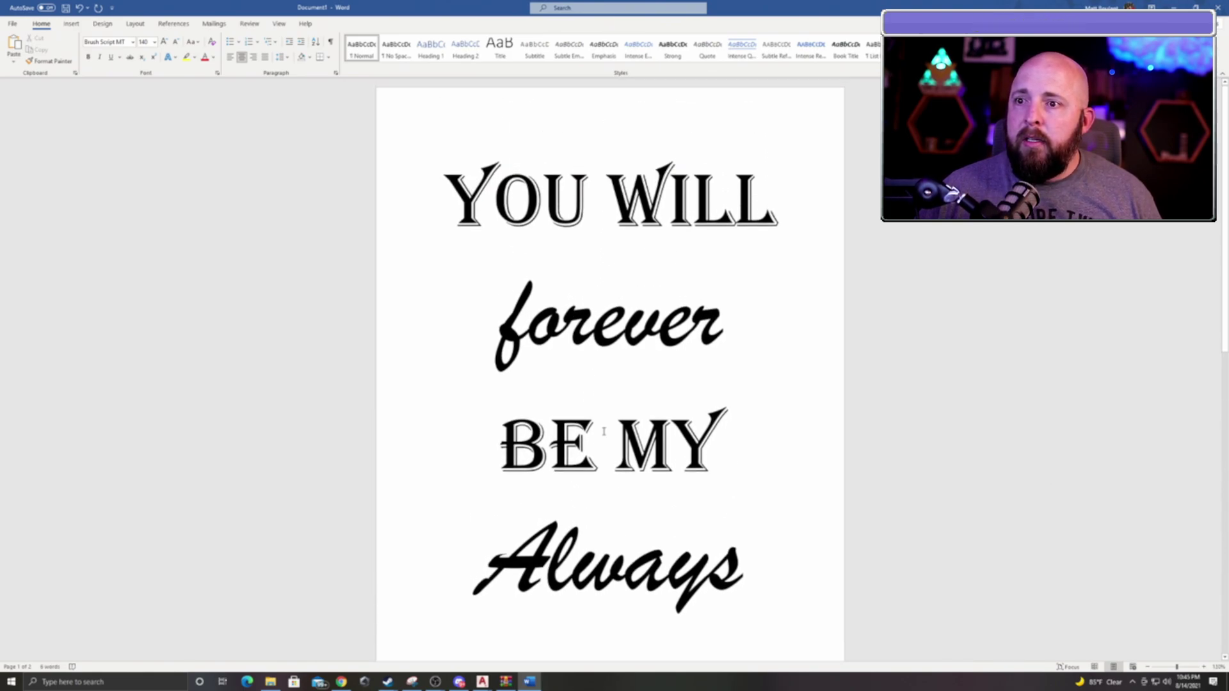
pyautogui.click(411, 681)
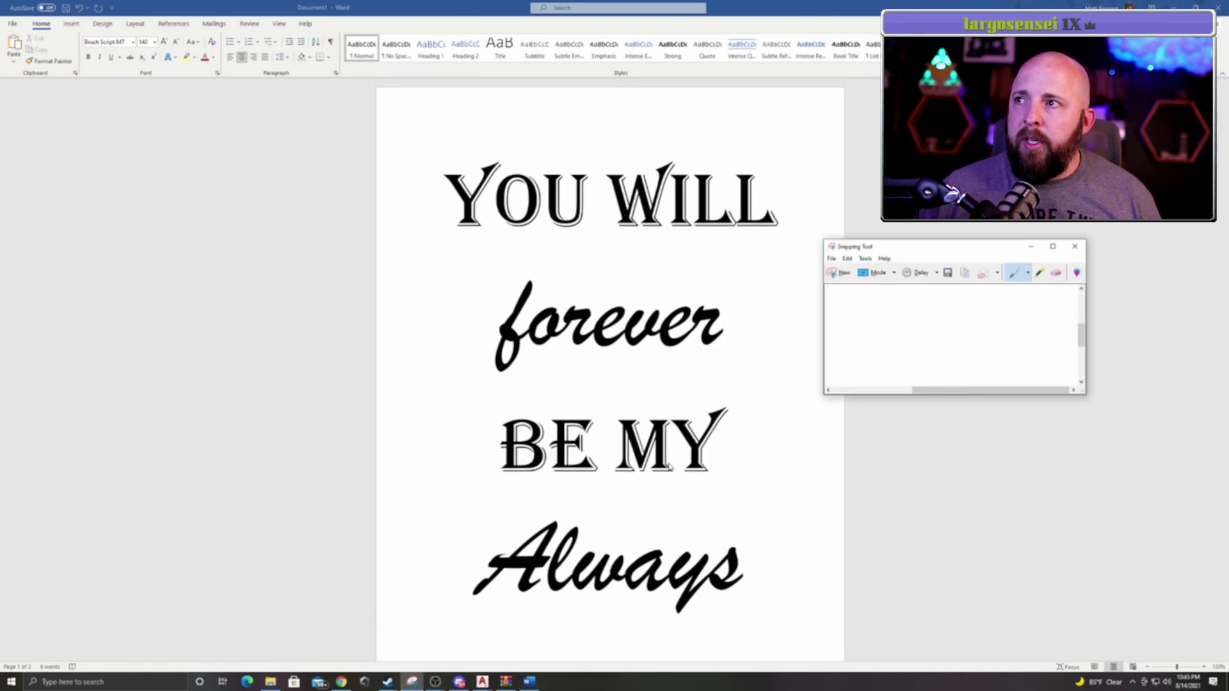
pyautogui.click(842, 274)
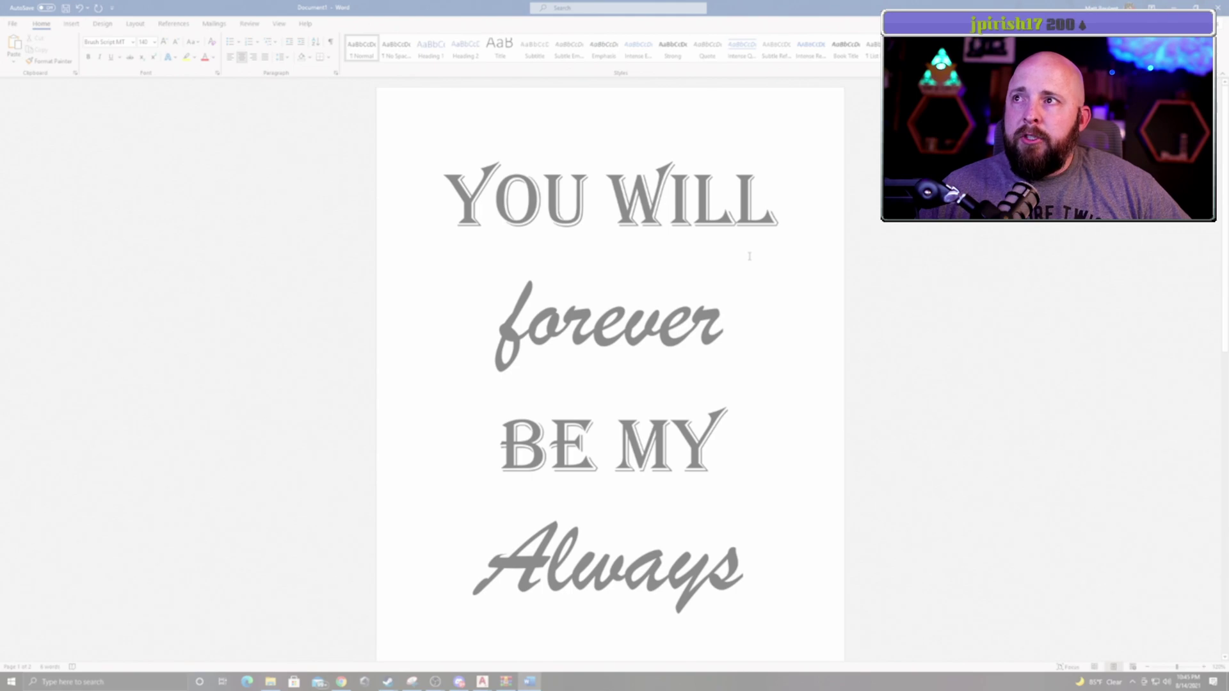
pyautogui.click(749, 256)
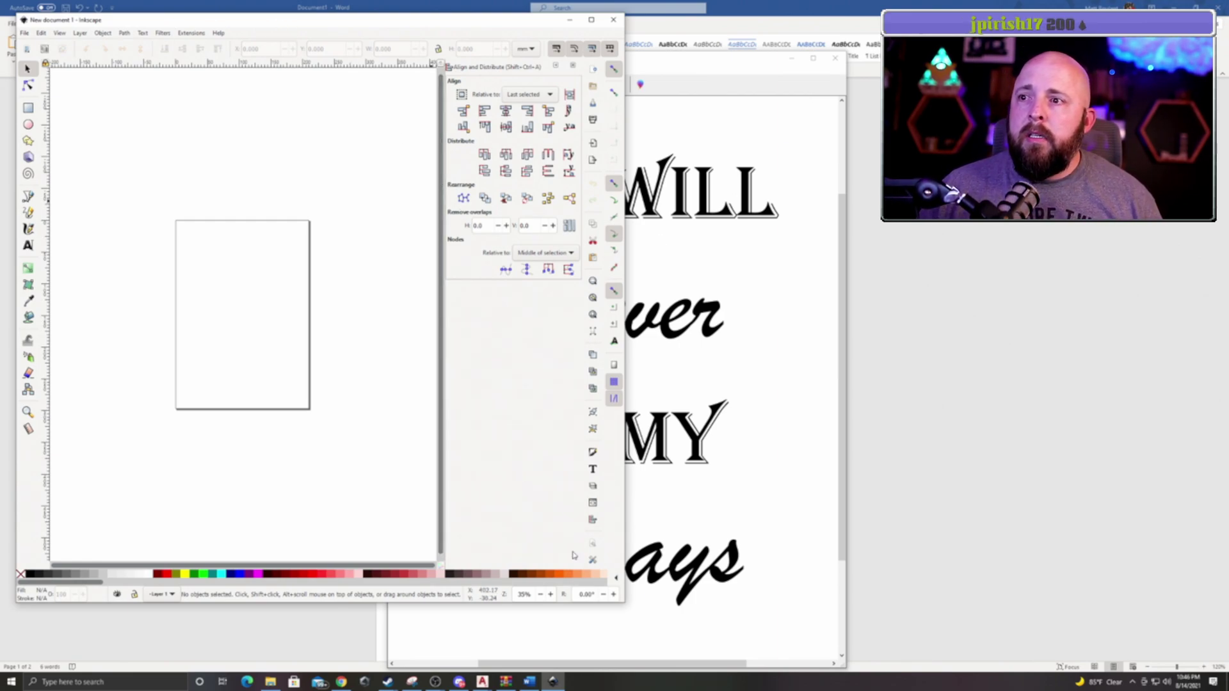
# - In a widened Inkscape window, paste the captured quote image and place it beside the page, clear of its border
pyautogui.moveTo(618, 607); pyautogui.dragTo(945, 669)
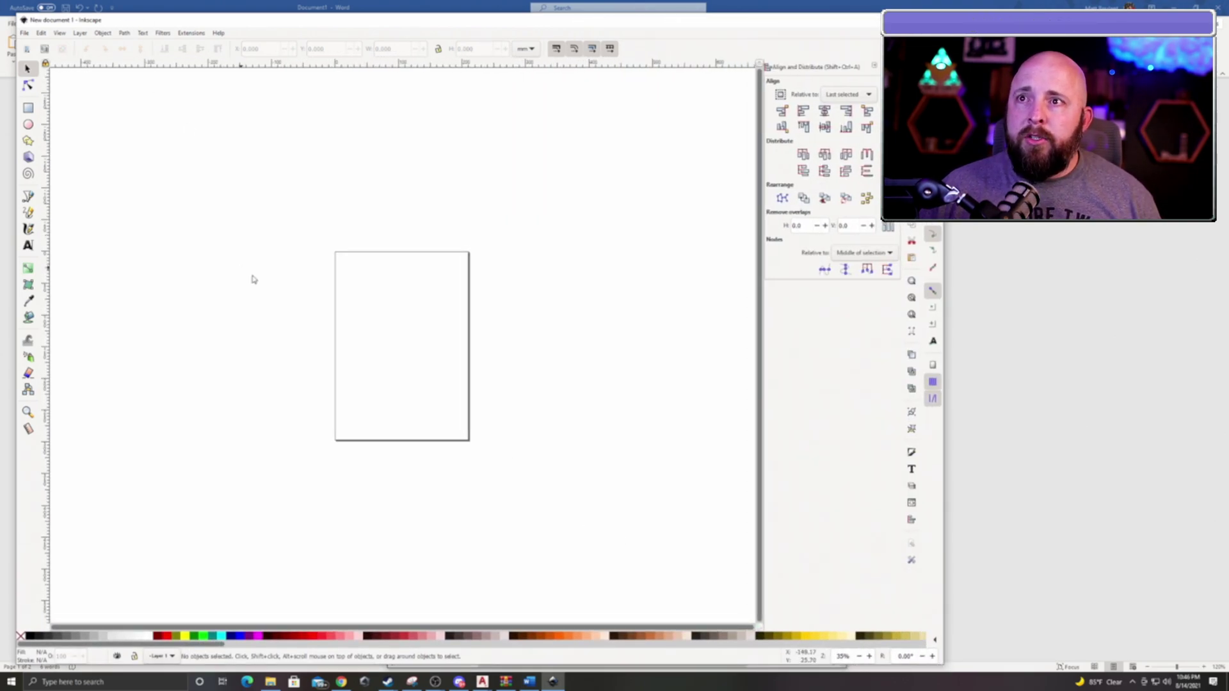
pyautogui.hotkey('ctrl', 'v')
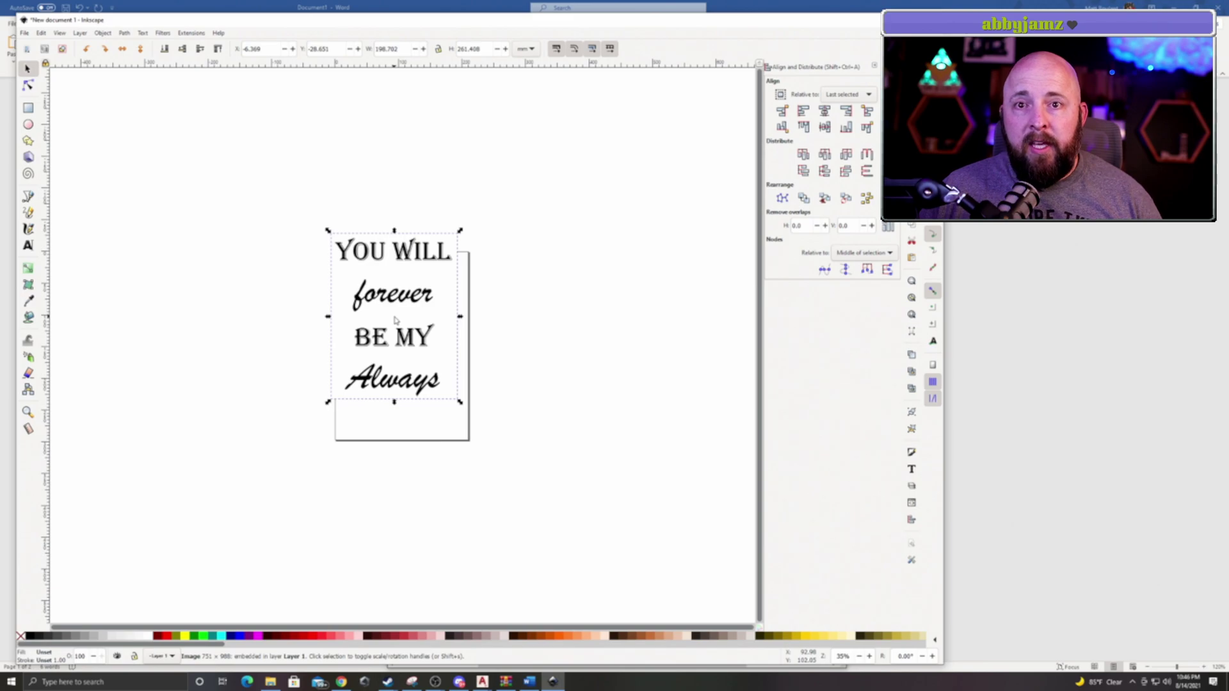
pyautogui.moveTo(400, 302); pyautogui.dragTo(248, 250)
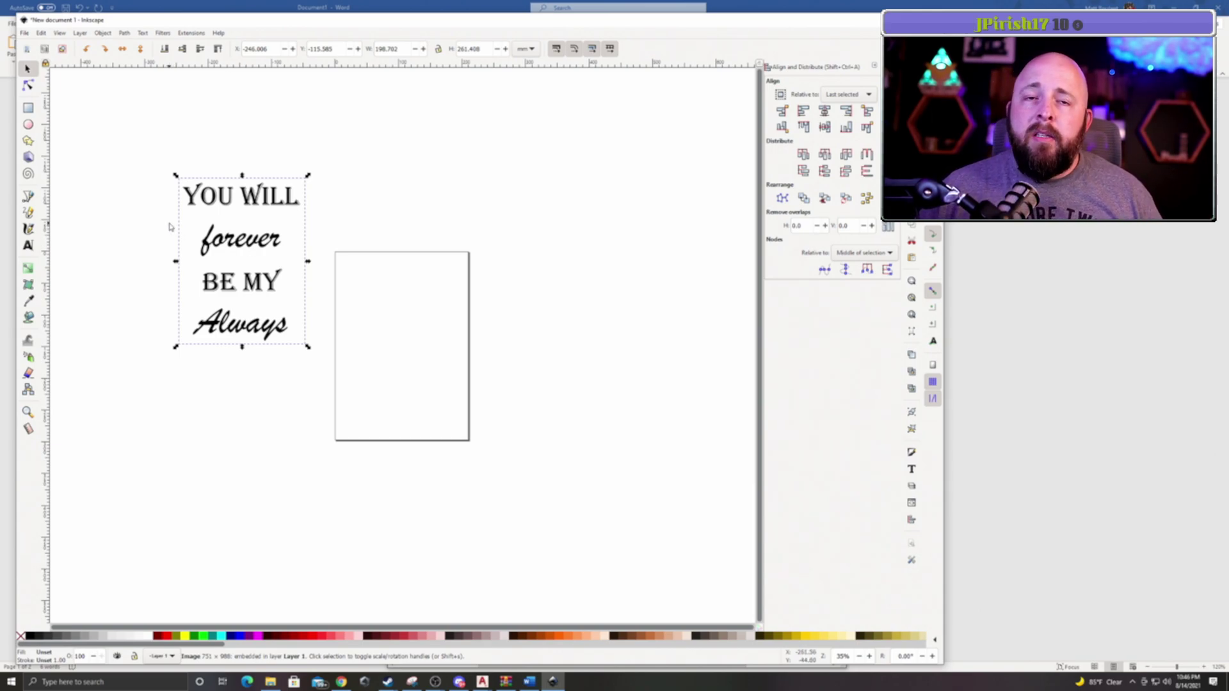
# - Trace the quote image with Trace Bitmap as a single-scan brightness cutoff with a threshold of 0.95
pyautogui.rightClick(205, 208)
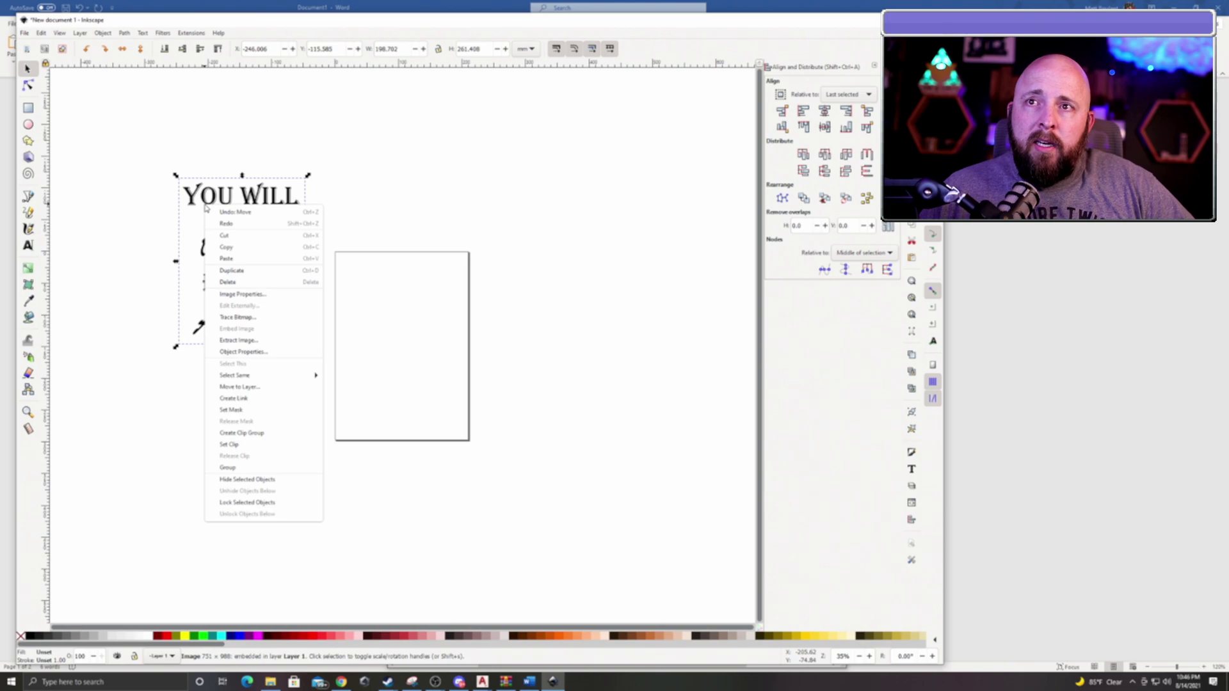
pyautogui.click(237, 317)
pyautogui.moveTo(693, 481)
pyautogui.mouseDown()
pyautogui.moveTo(455, 259)
pyautogui.moveTo(437, 160)
pyautogui.moveTo(462, 144)
pyautogui.moveTo(431, 146)
pyautogui.moveTo(434, 130)
pyautogui.mouseUp()
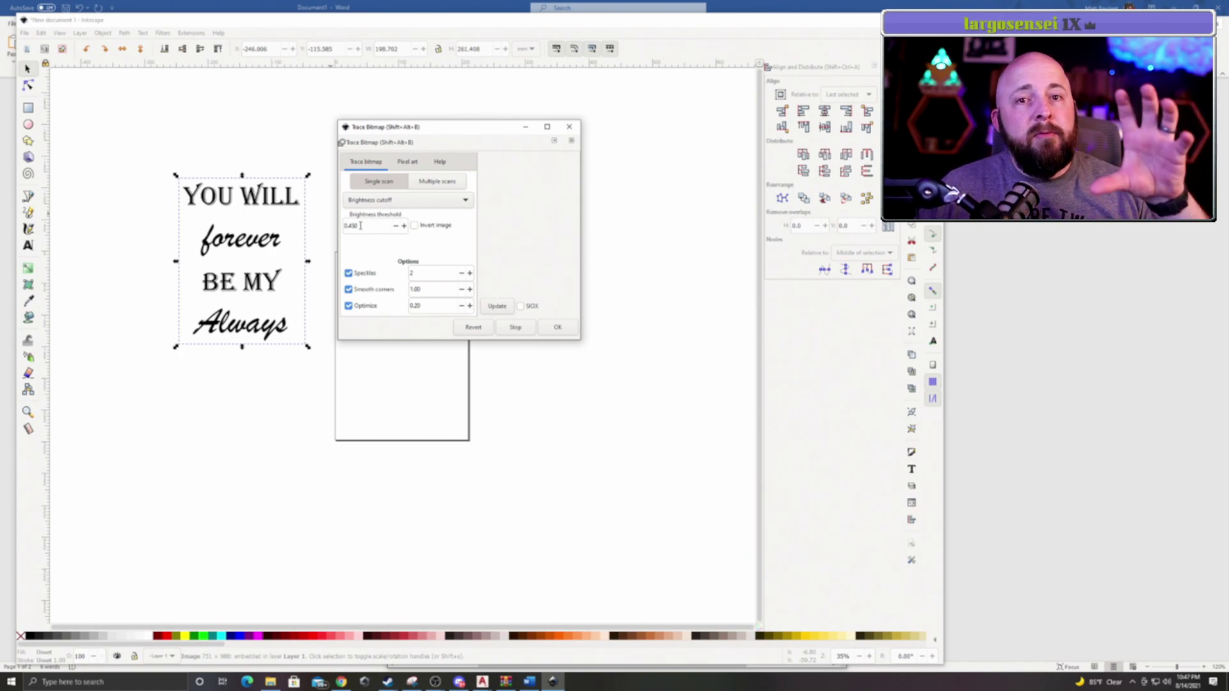
pyautogui.moveTo(360, 225); pyautogui.dragTo(338, 226)
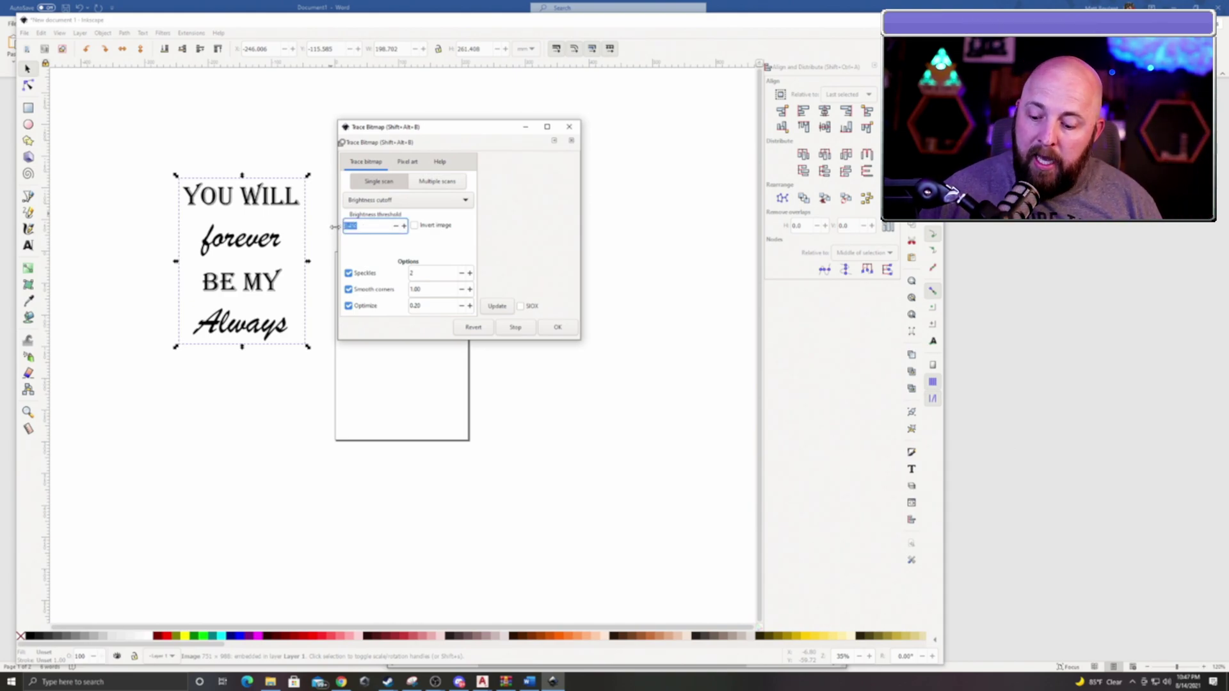
pyautogui.write('0.9')
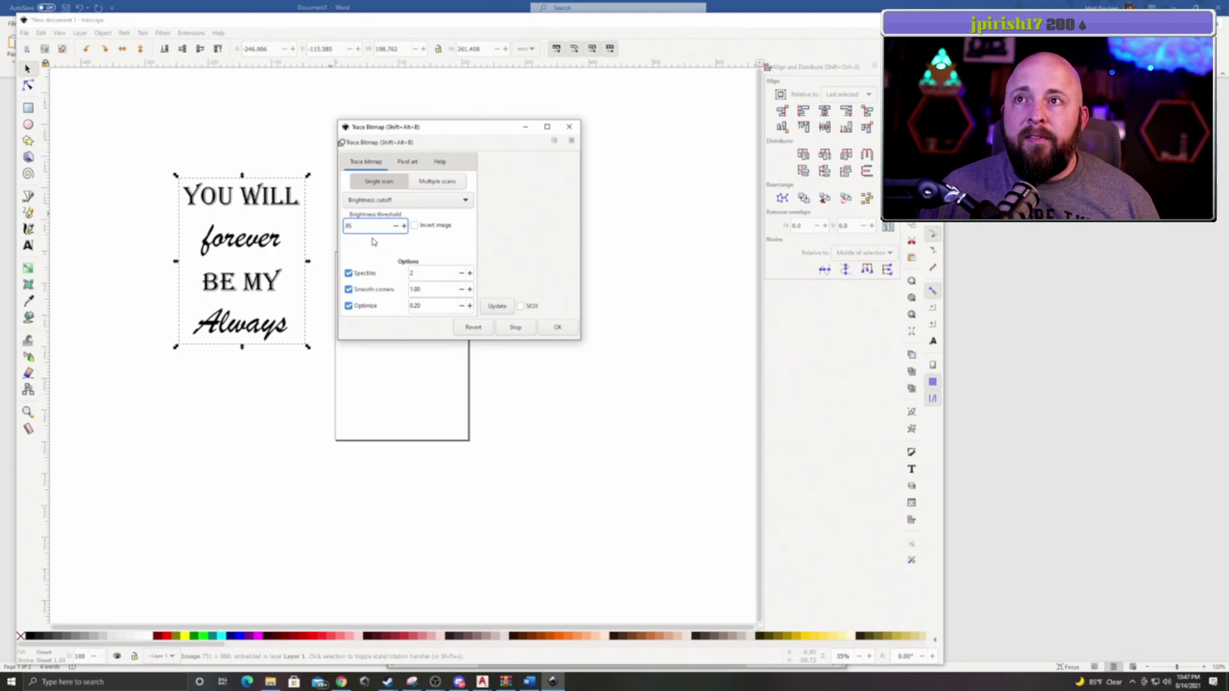
pyautogui.click(509, 306)
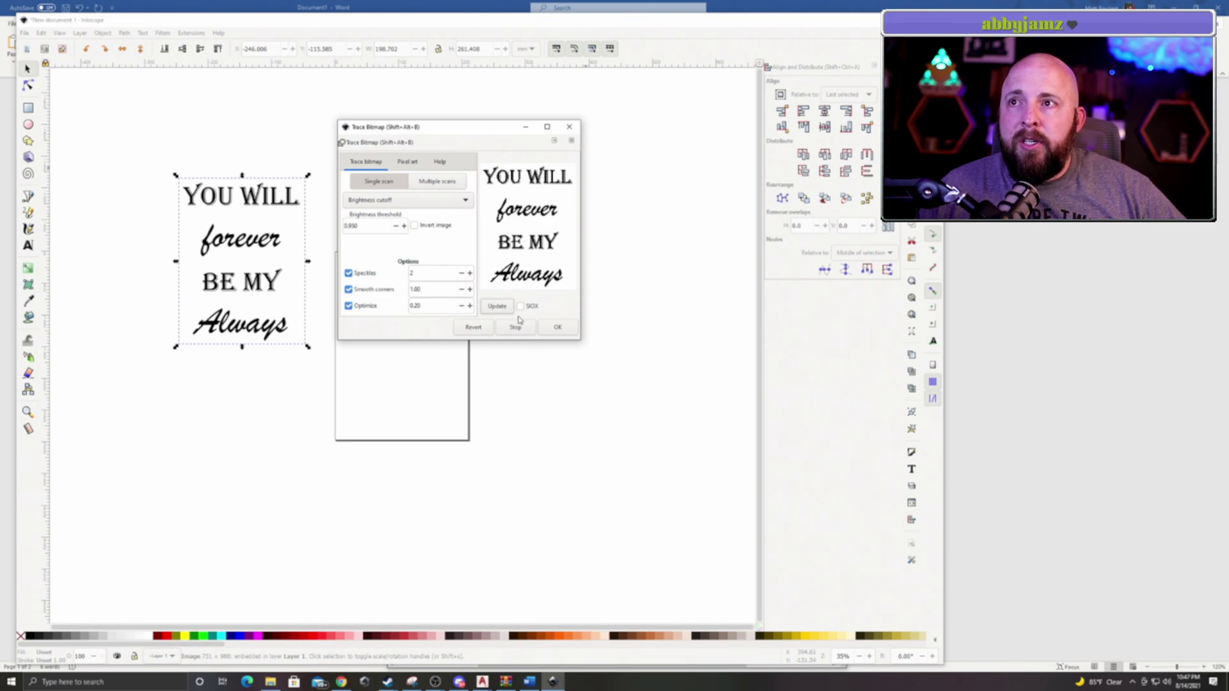
pyautogui.click(554, 328)
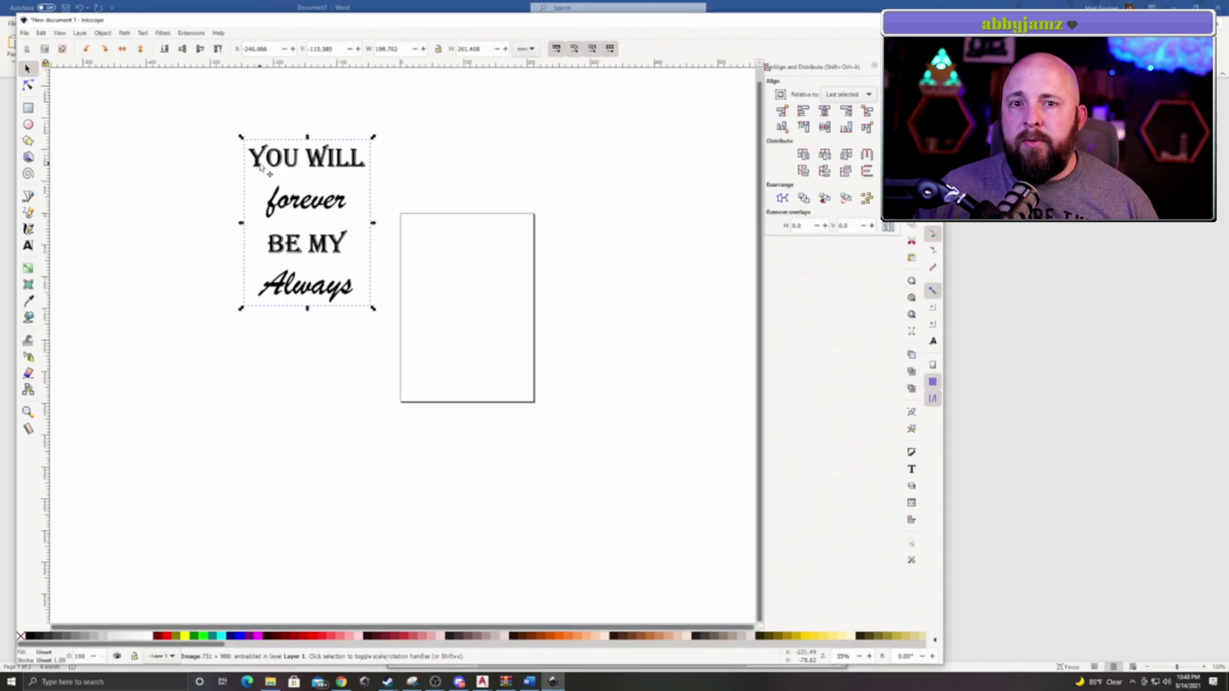
# - Separate the traced quote from the bitmap by moving it below, and delete the original bitmap image
pyautogui.moveTo(261, 168); pyautogui.dragTo(253, 360)
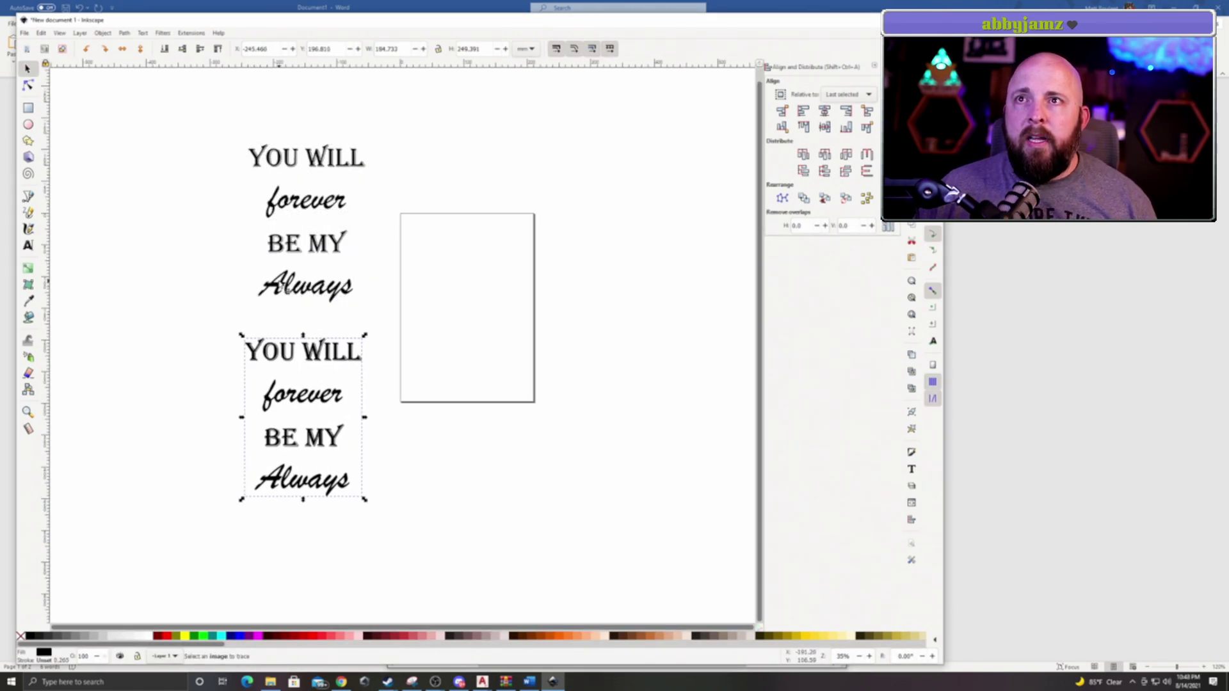
pyautogui.click(284, 289)
pyautogui.click(270, 349)
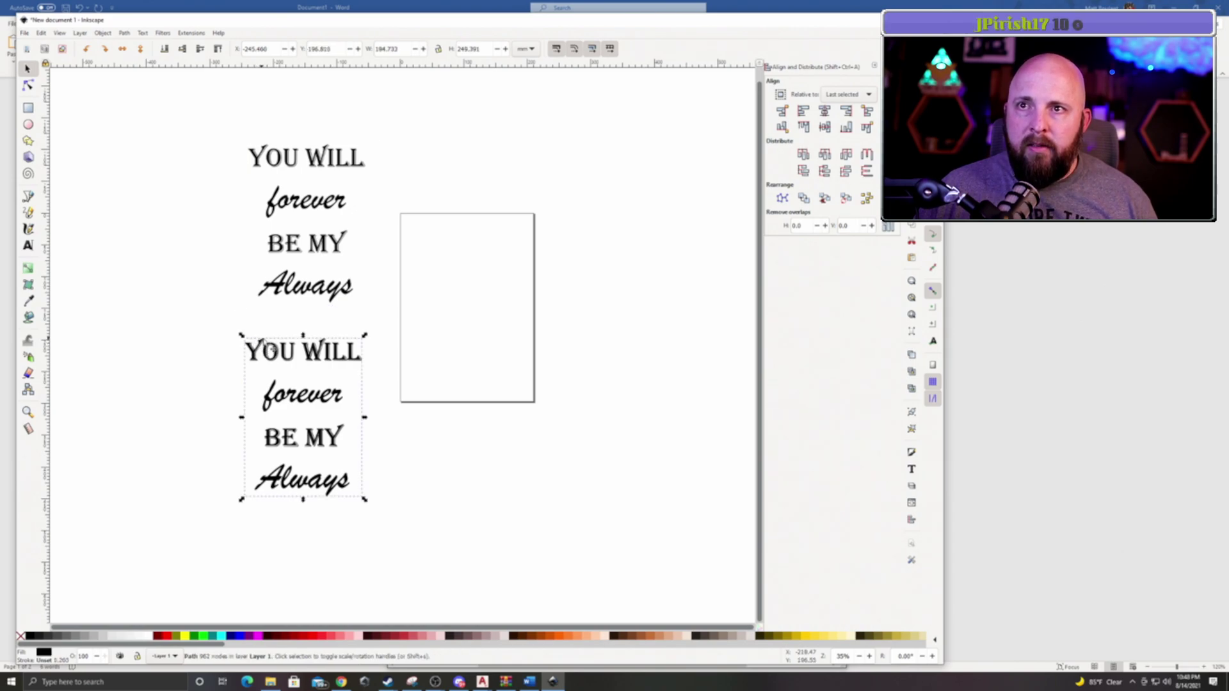
pyautogui.click(298, 253)
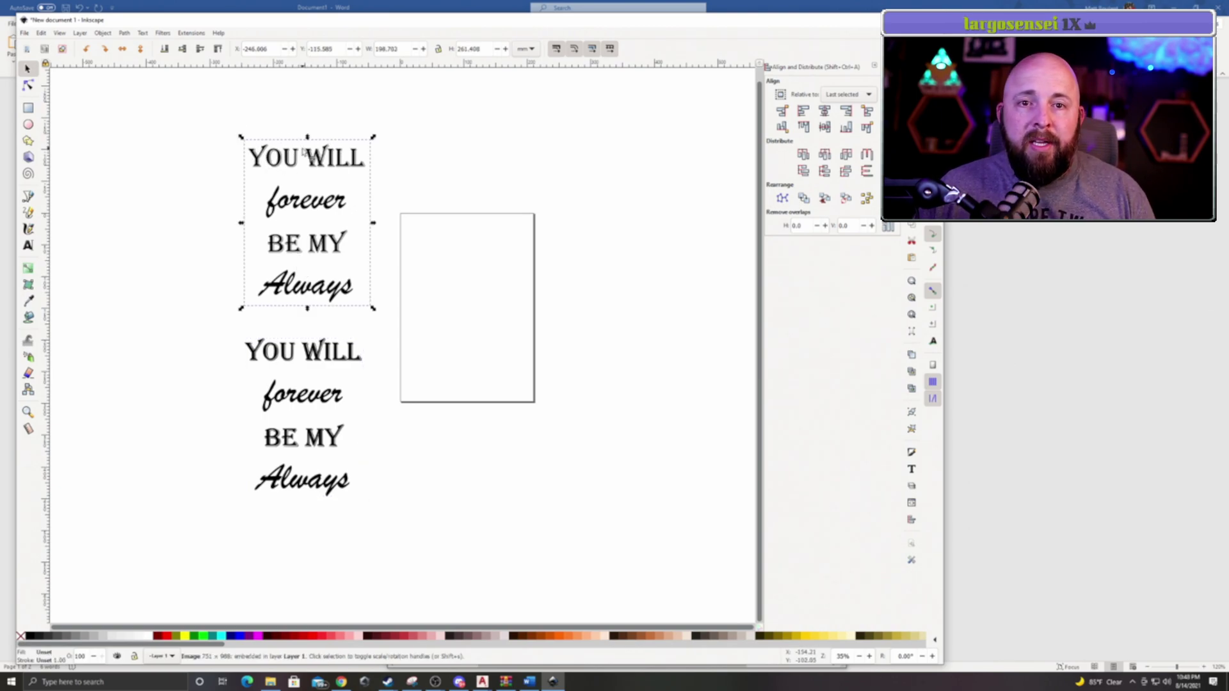
pyautogui.press('Delete')
# - Move the traced quote path onto the page so it sits inside the page border
pyautogui.click(295, 349)
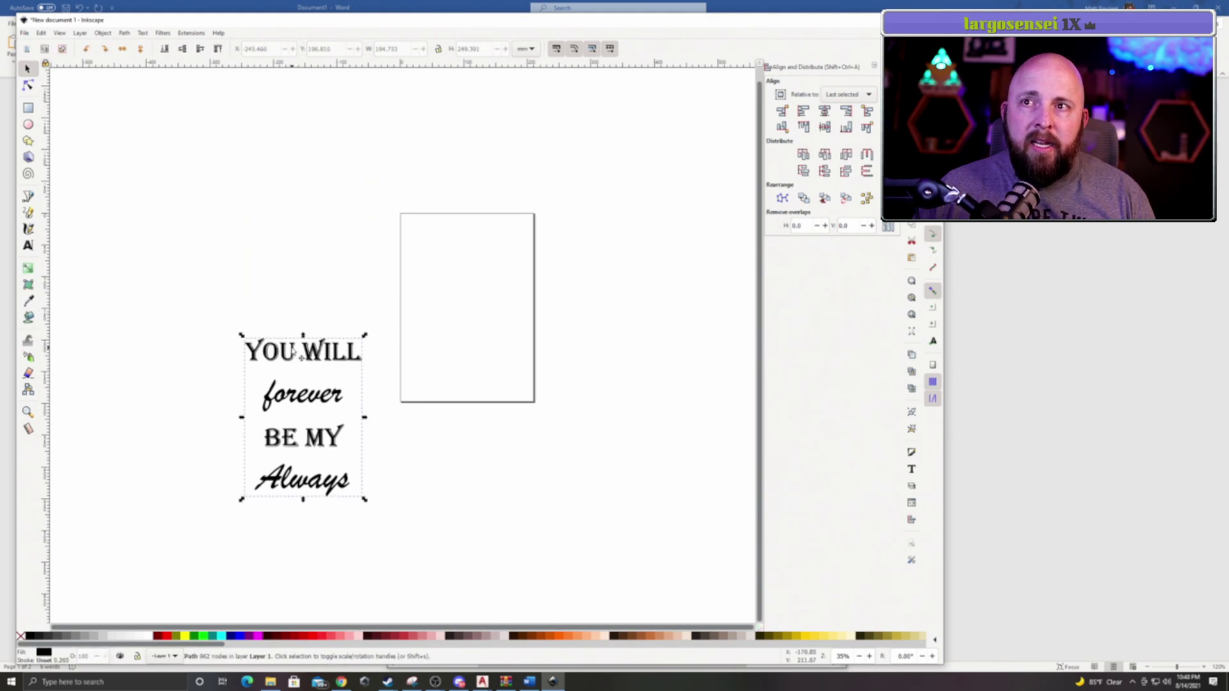
pyautogui.moveTo(272, 365); pyautogui.dragTo(465, 264)
pyautogui.scroll(2, 465, 265)
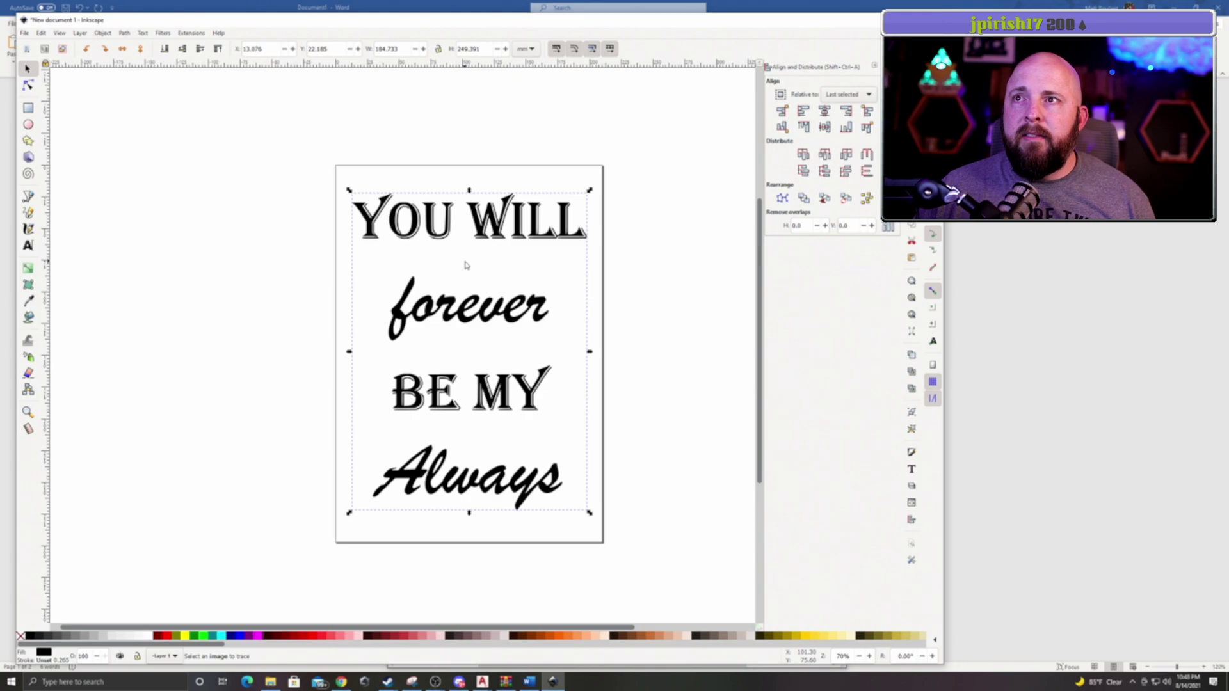
# - Show the traced quote's nodes with the Node tool and break the path apart into separate shapes
pyautogui.click(28, 85)
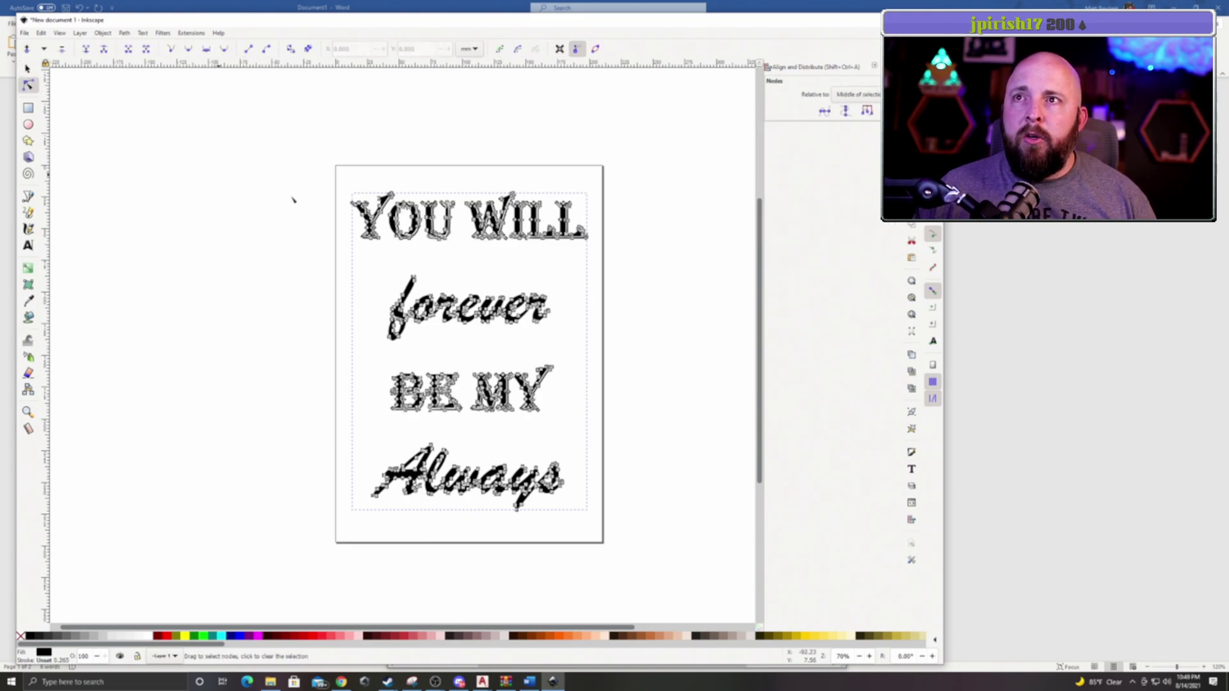
pyautogui.scroll(3, 408, 209)
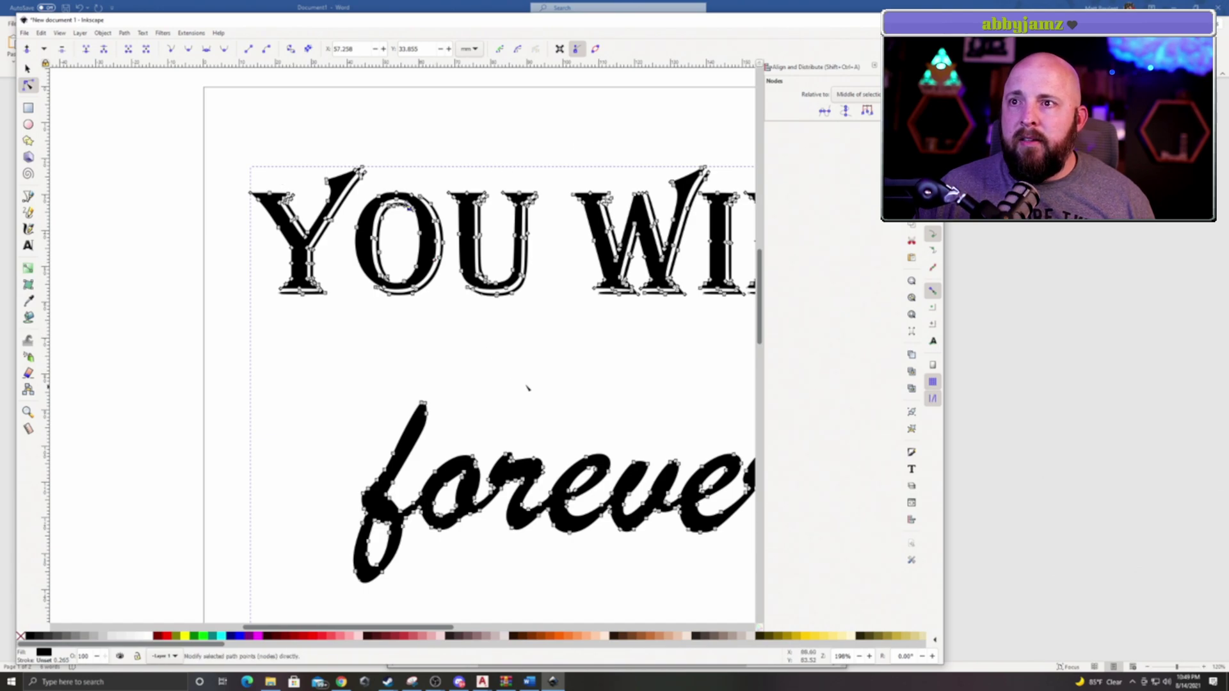
pyautogui.scroll(-2, 275, 389)
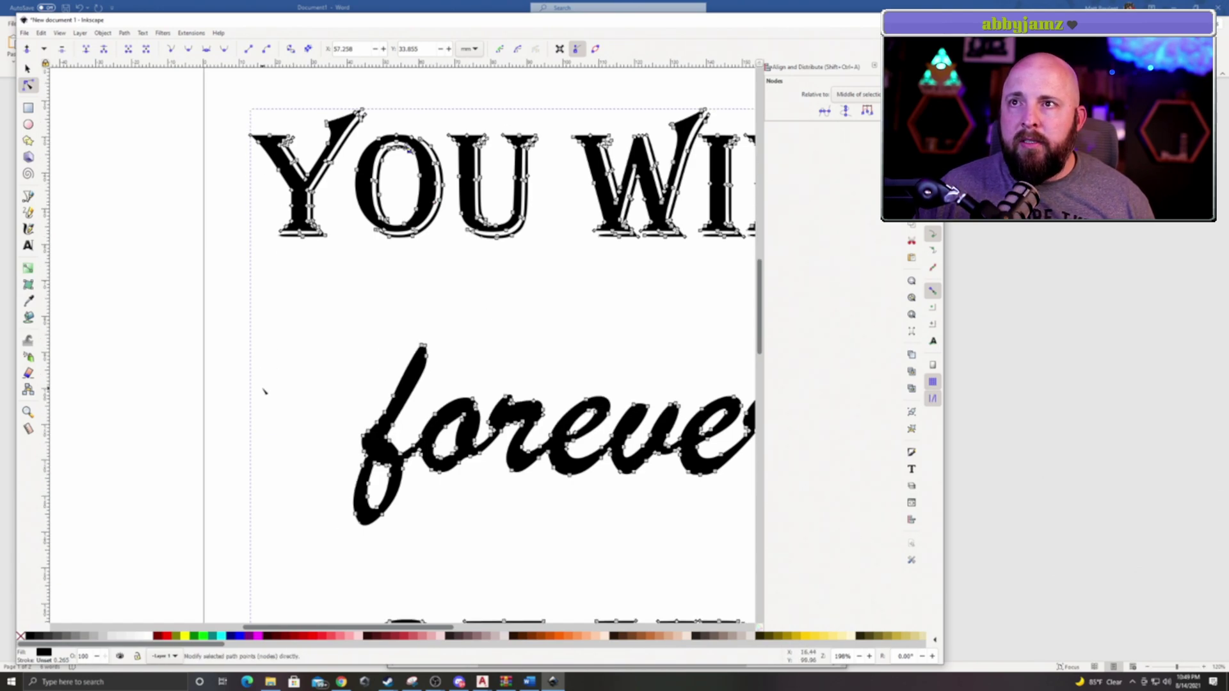
pyautogui.moveTo(614, 510); pyautogui.dragTo(594, 397)
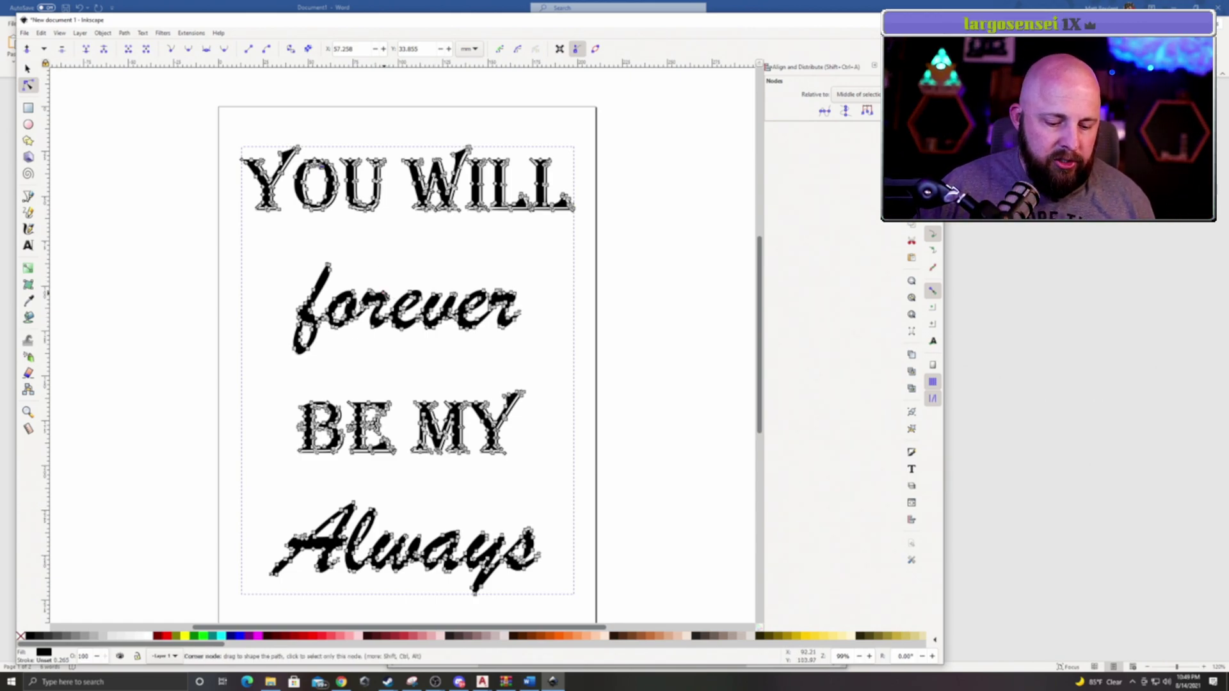
pyautogui.hotkey('ctrl', 'shift', 'k')
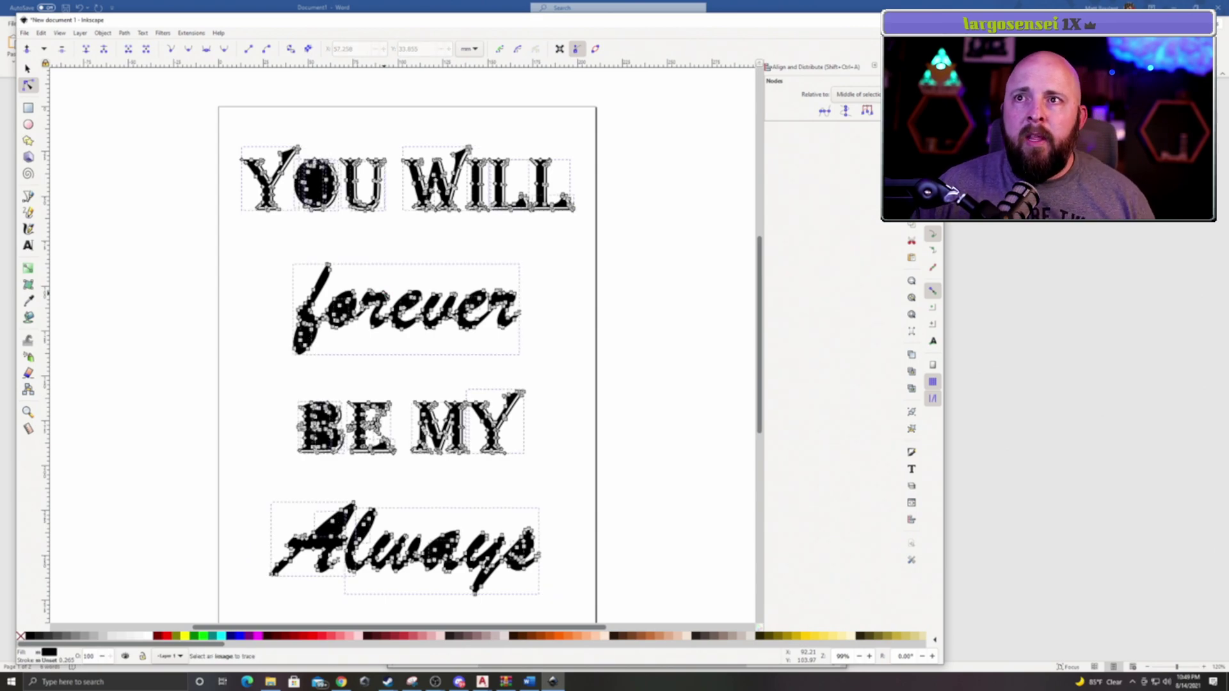
pyautogui.click(520, 230)
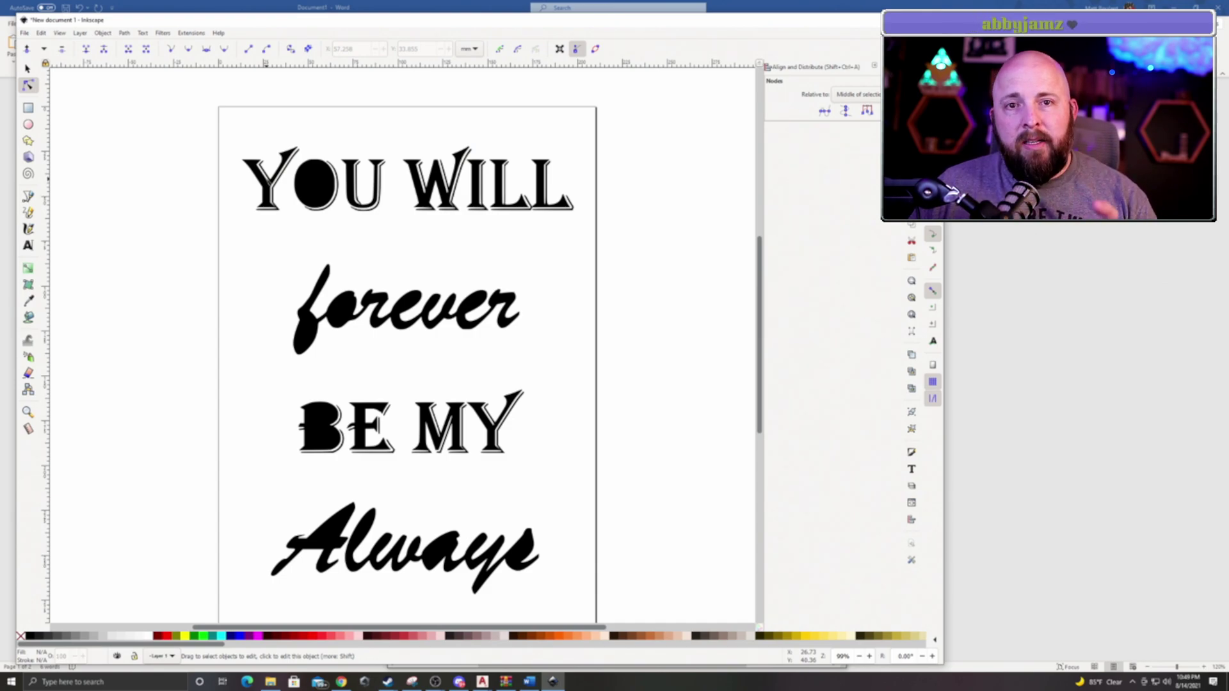
# - Combine the separate shapes of each line, "YOU WILL", "forever", "BE MY" and "Always", into one path per line
pyautogui.moveTo(184, 117); pyautogui.dragTo(651, 246)
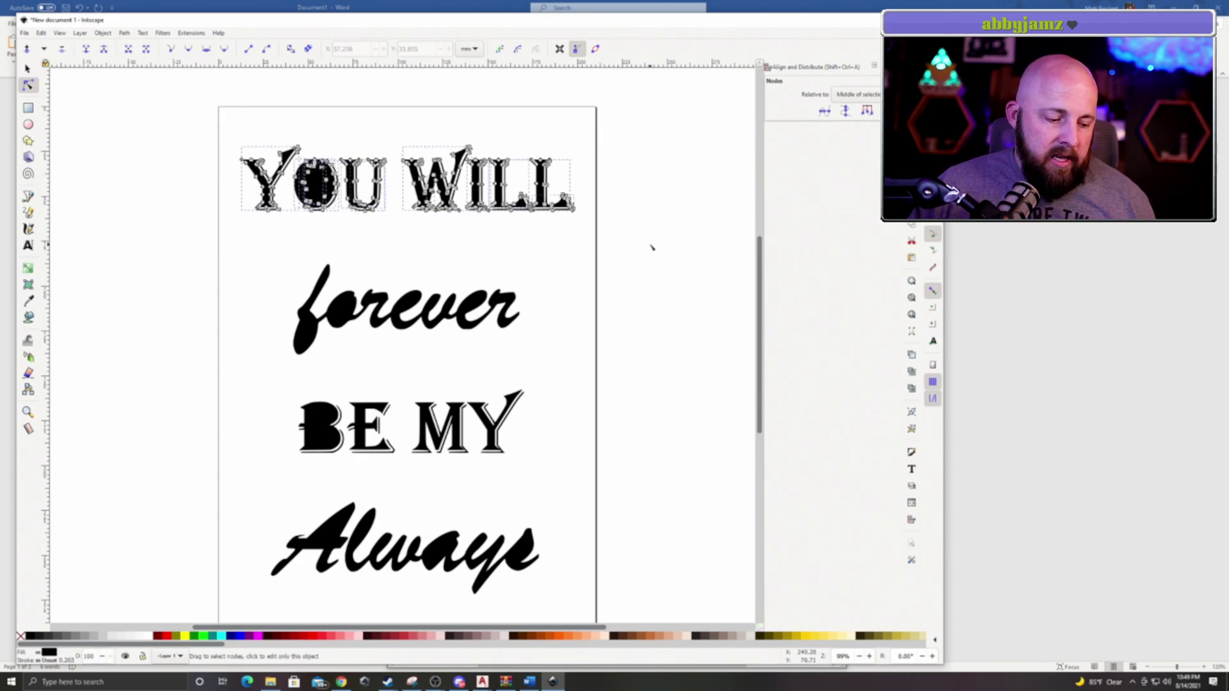
pyautogui.hotkey('ctrl', 'k')
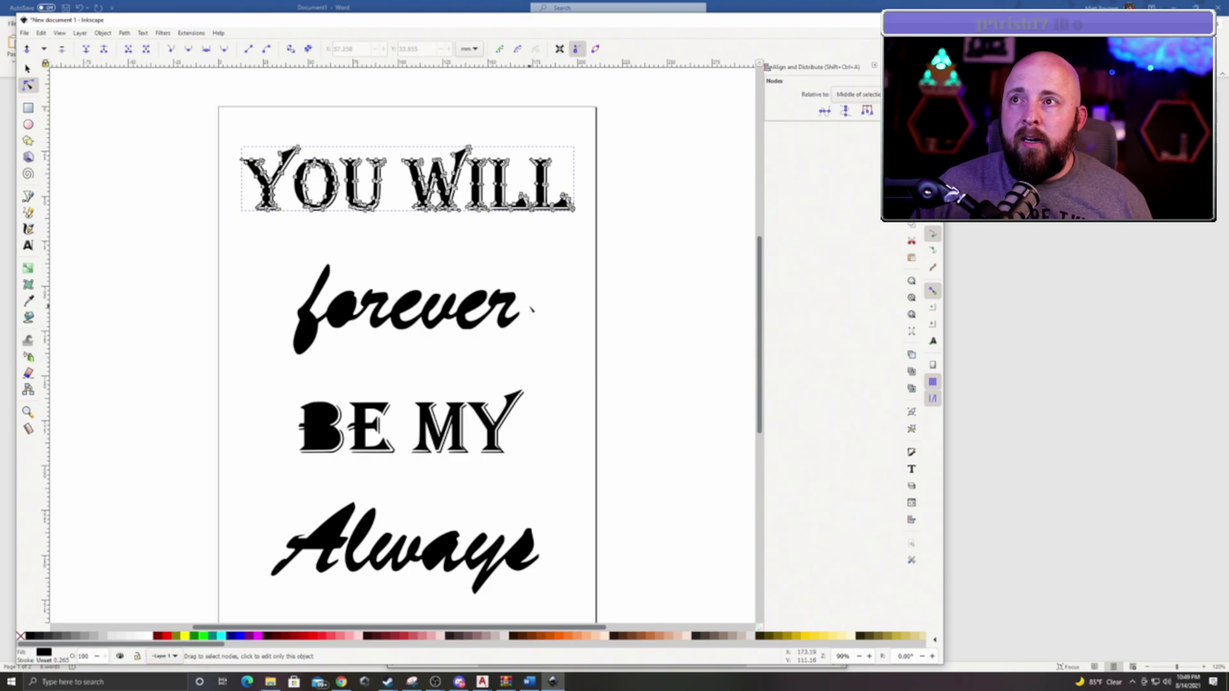
pyautogui.moveTo(562, 255); pyautogui.dragTo(212, 378)
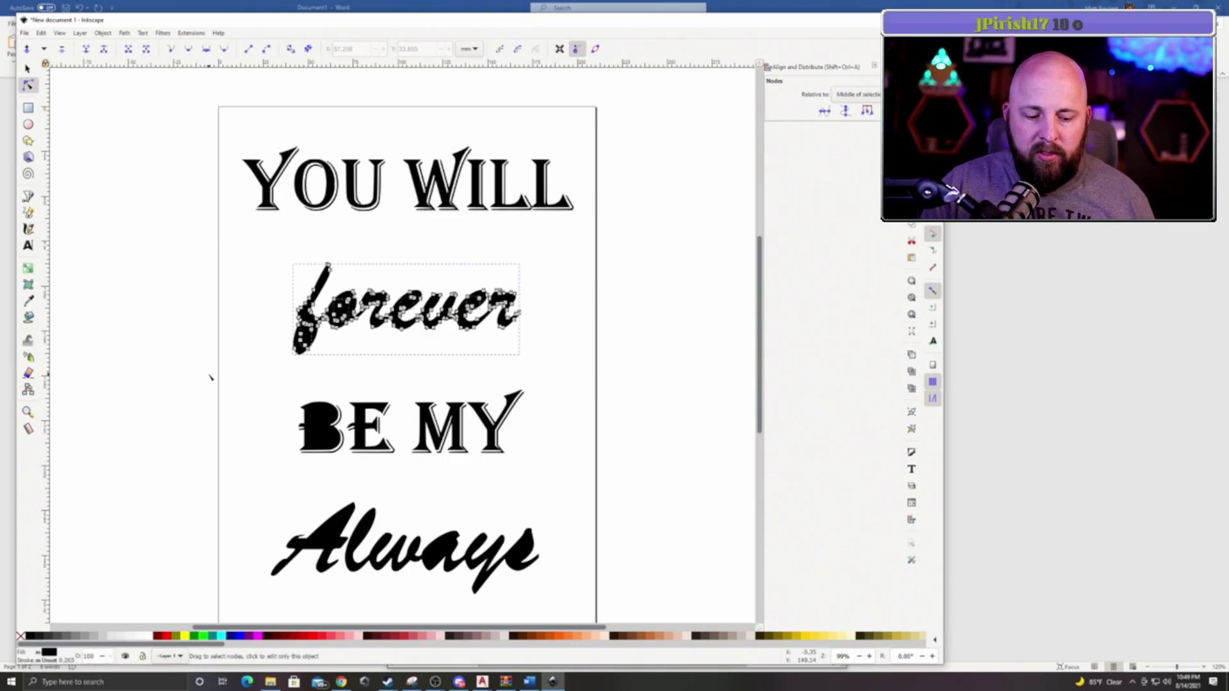
pyautogui.moveTo(565, 375); pyautogui.dragTo(243, 485)
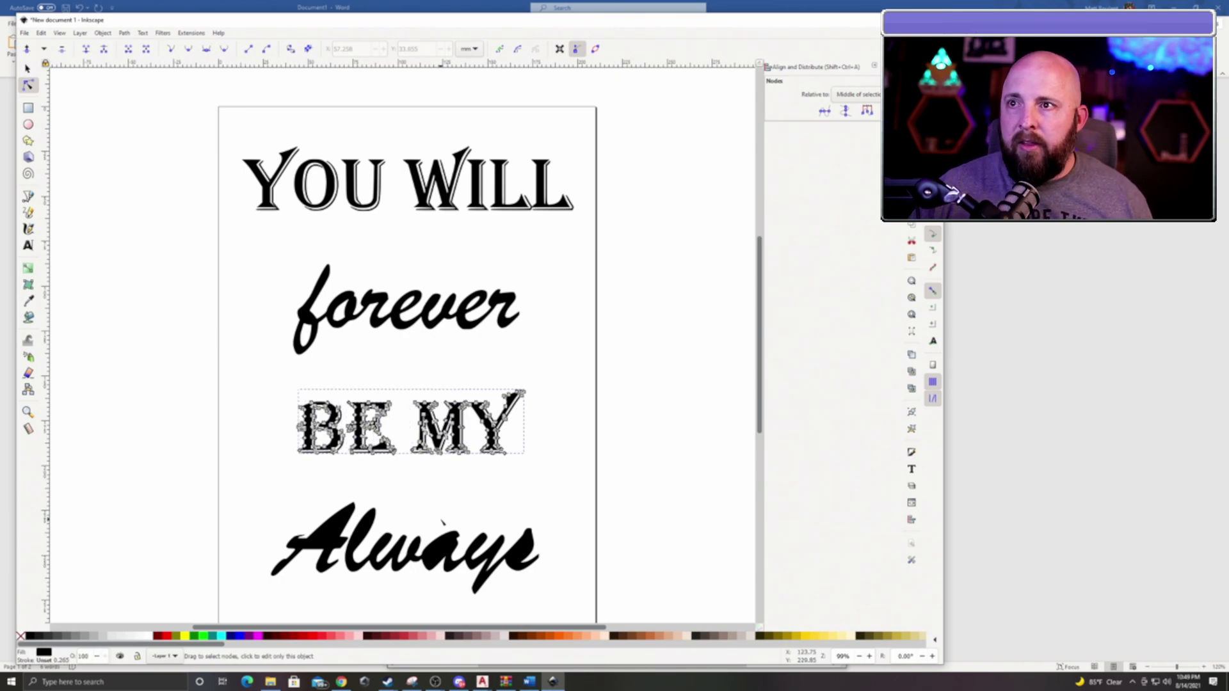
pyautogui.click(573, 494)
pyautogui.moveTo(581, 484); pyautogui.dragTo(235, 615)
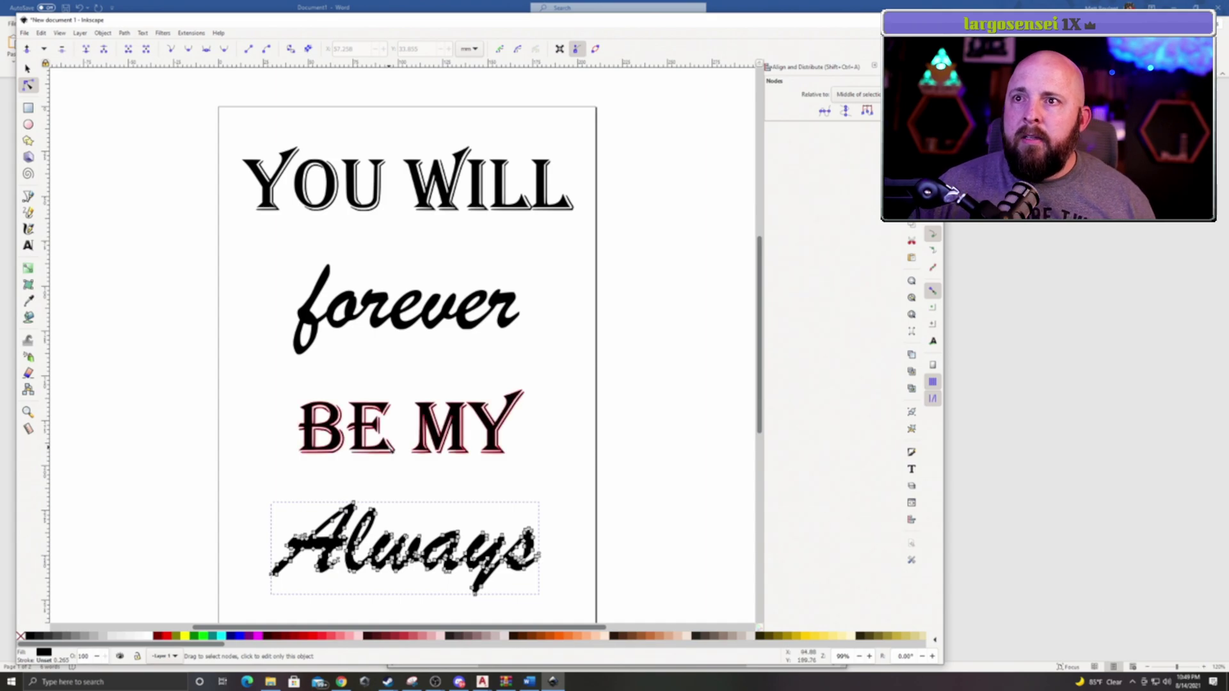
# - Check with the Selector tool that each line of the quote can be selected as a single object
pyautogui.press('Escape')
pyautogui.press('s')
pyautogui.click(338, 208)
pyautogui.click(362, 317)
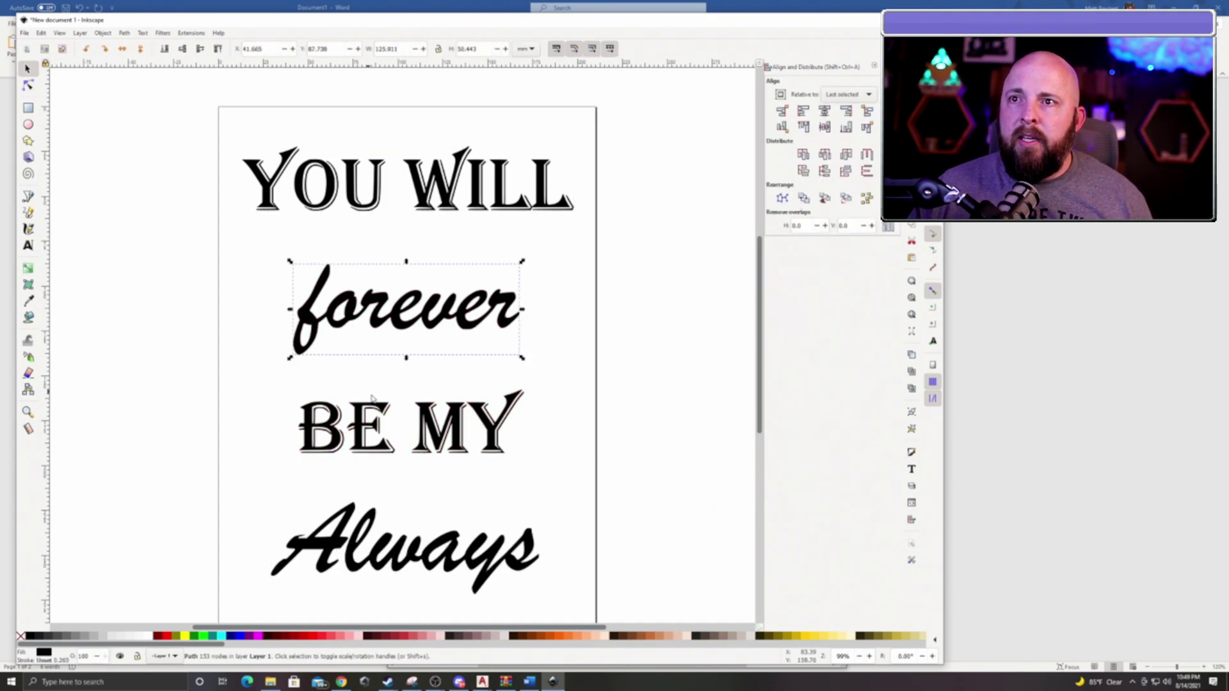
pyautogui.click(374, 422)
pyautogui.click(364, 535)
pyautogui.click(257, 503)
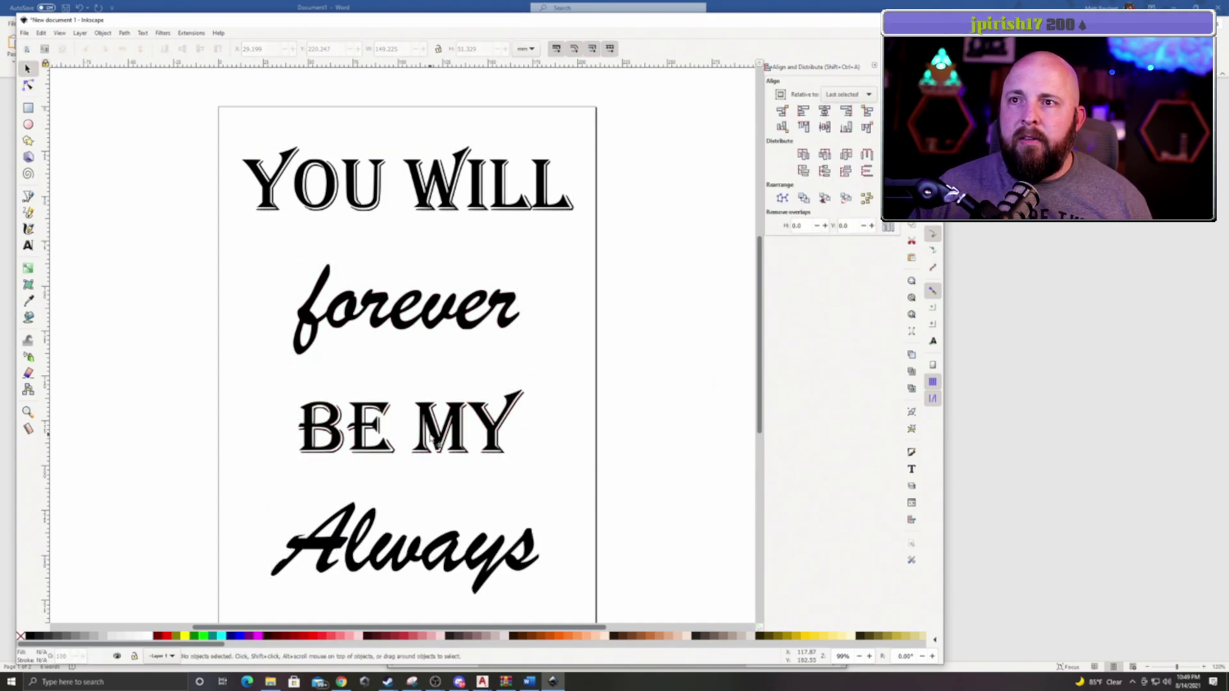
# - Lock the width-to-height ratio and enlarge "forever" about its centre to about 174 mm wide
pyautogui.click(351, 309)
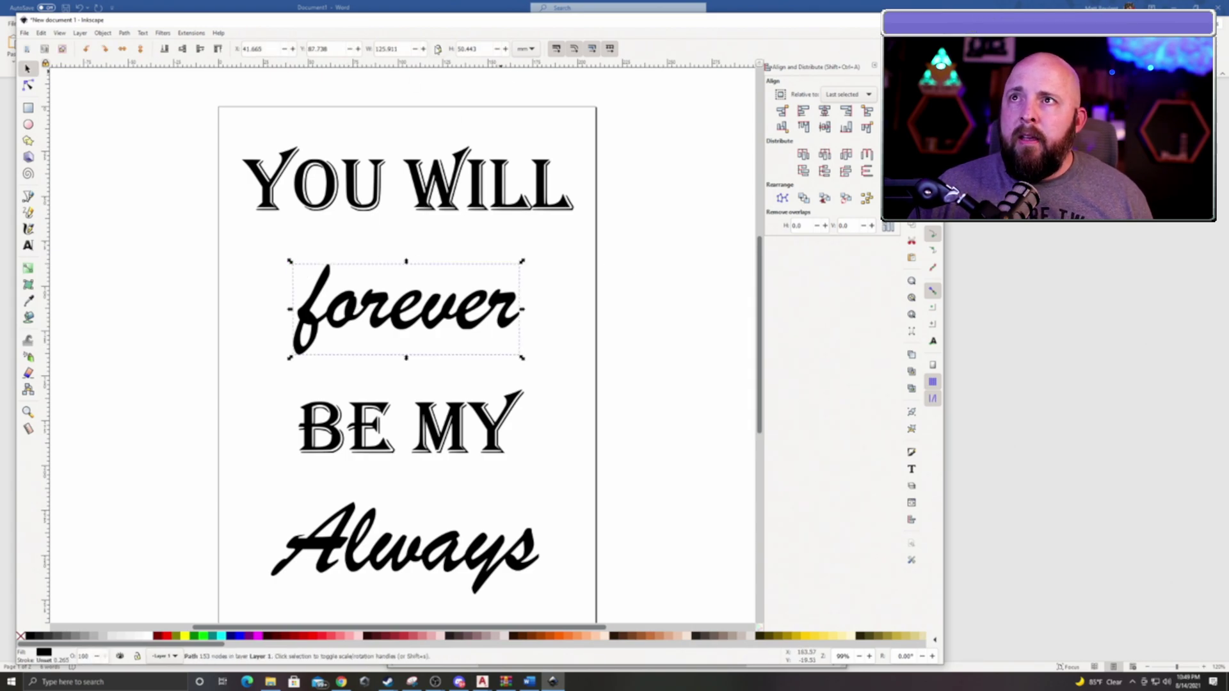
pyautogui.click(437, 52)
pyautogui.moveTo(521, 264); pyautogui.dragTo(604, 249)
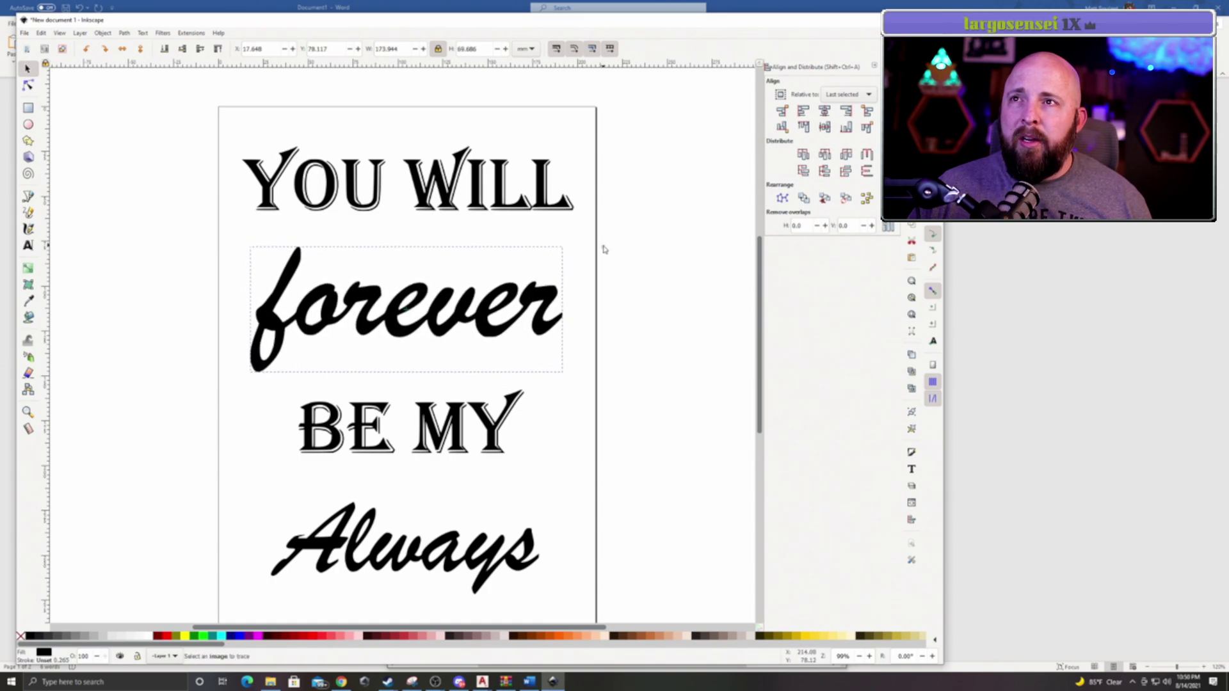
# - Shrink "YOU WILL" and place it just above "forever" beside the f's stem, and move "BE MY" up directly beneath "forever"
pyautogui.click(453, 202)
pyautogui.moveTo(574, 149); pyautogui.dragTo(547, 160)
pyautogui.moveTo(447, 186); pyautogui.dragTo(471, 259)
pyautogui.click(430, 425)
pyautogui.moveTo(431, 426); pyautogui.dragTo(433, 376)
# - Enlarge "Always" proportionally to about 190 mm wide and move it up directly beneath "BE MY"
pyautogui.click(419, 575)
pyautogui.moveTo(543, 499); pyautogui.dragTo(578, 473)
pyautogui.moveTo(418, 557); pyautogui.dragTo(411, 474)
pyautogui.click(664, 422)
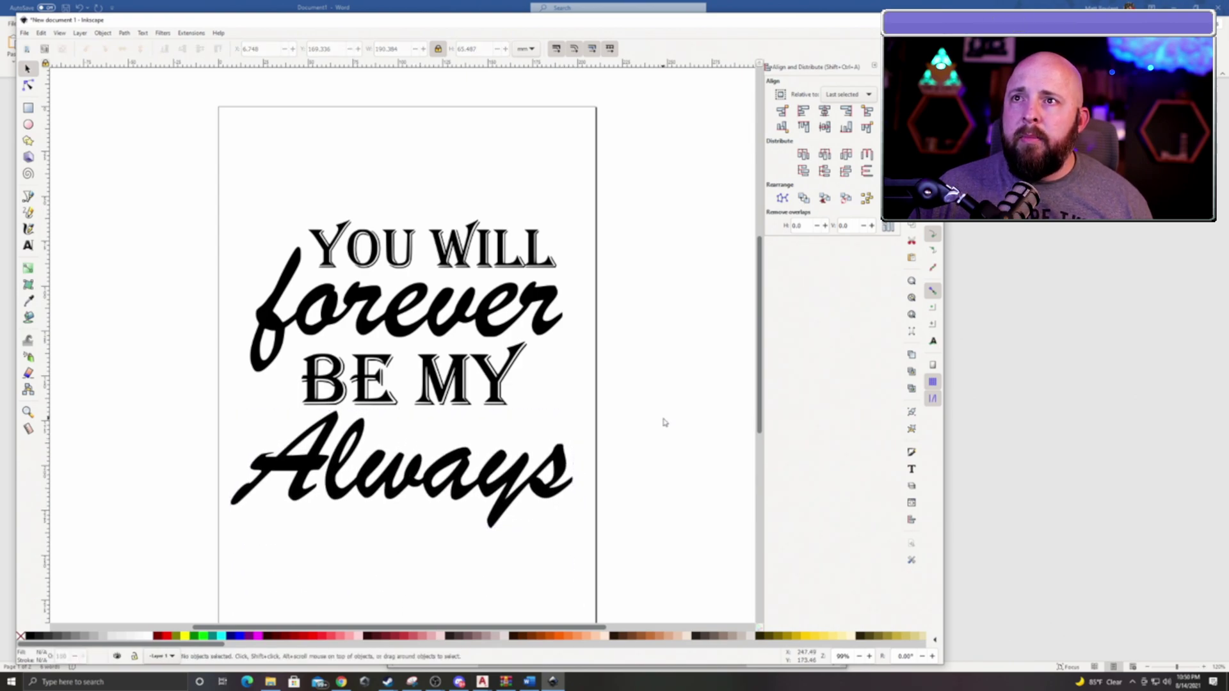
pyautogui.moveTo(135, 175); pyautogui.dragTo(685, 568)
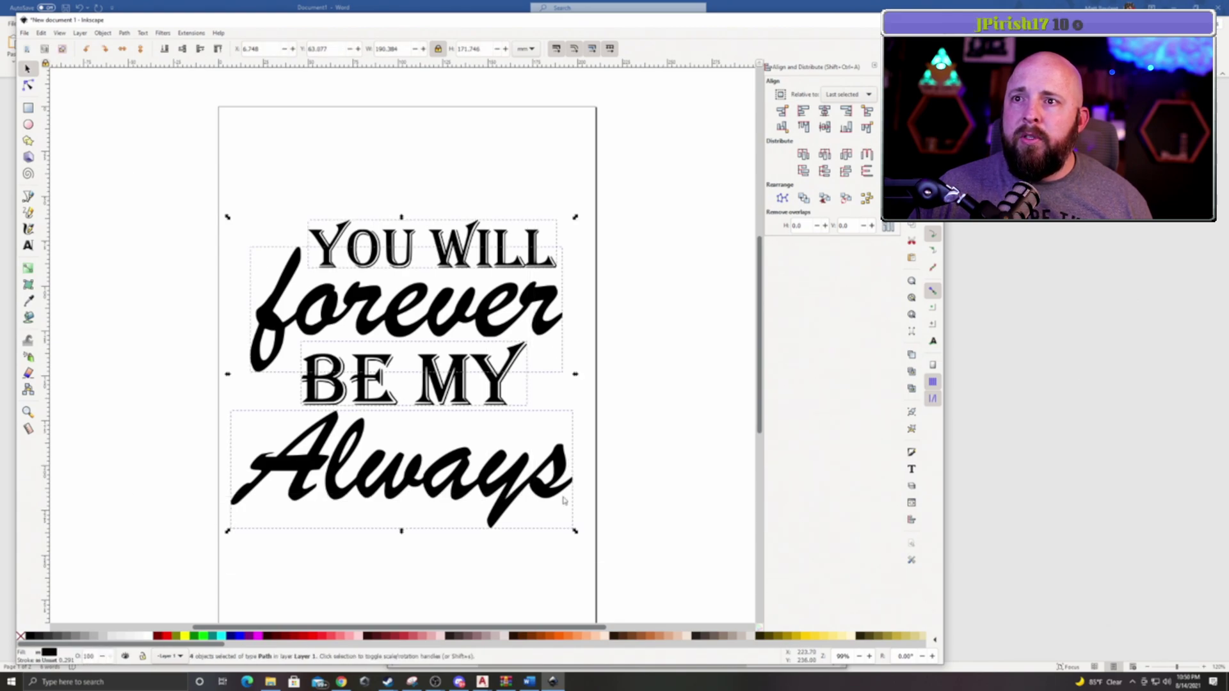
pyautogui.click(692, 432)
# - Shrink "BE MY" to about 98 mm wide and nest it above "Always", to the right of the tall A and l
pyautogui.click(460, 406)
pyautogui.click(455, 428)
pyautogui.moveTo(439, 378); pyautogui.dragTo(504, 410)
pyautogui.moveTo(594, 377); pyautogui.dragTo(580, 391)
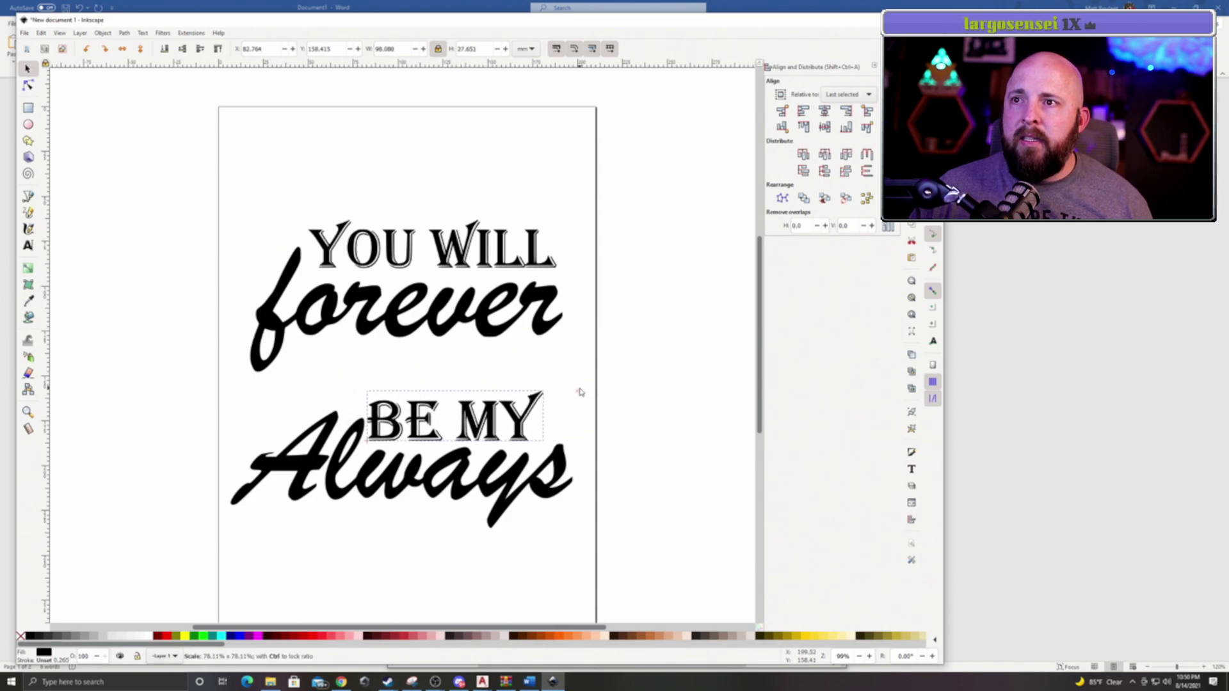
pyautogui.moveTo(513, 415); pyautogui.dragTo(524, 415)
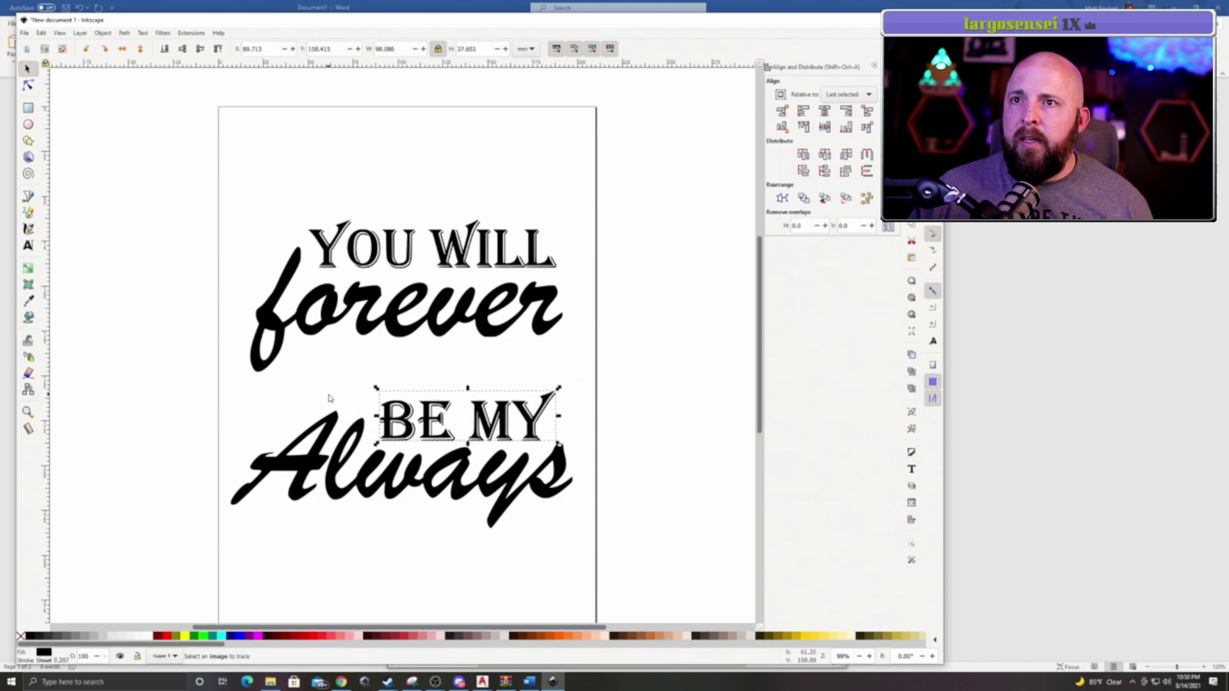
# - Move "BE MY" and "Always" up together so they sit closely beneath "forever"
pyautogui.moveTo(651, 559); pyautogui.dragTo(175, 386)
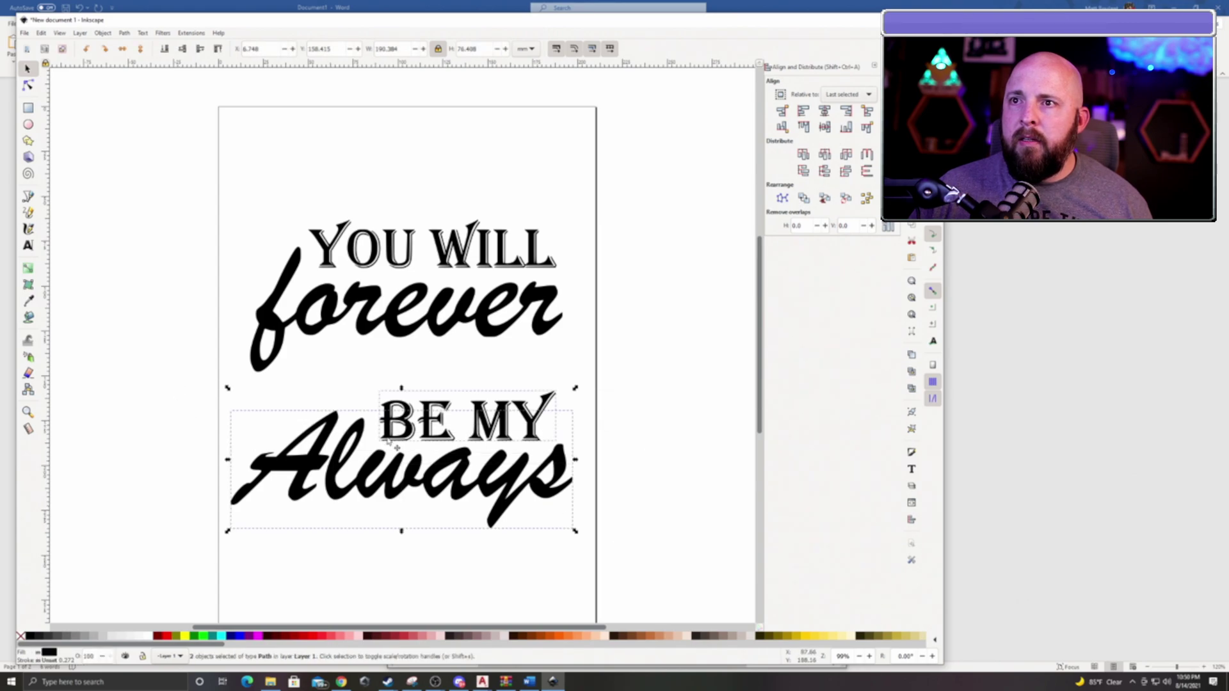
pyautogui.moveTo(403, 405); pyautogui.dragTo(403, 359)
pyautogui.click(435, 511)
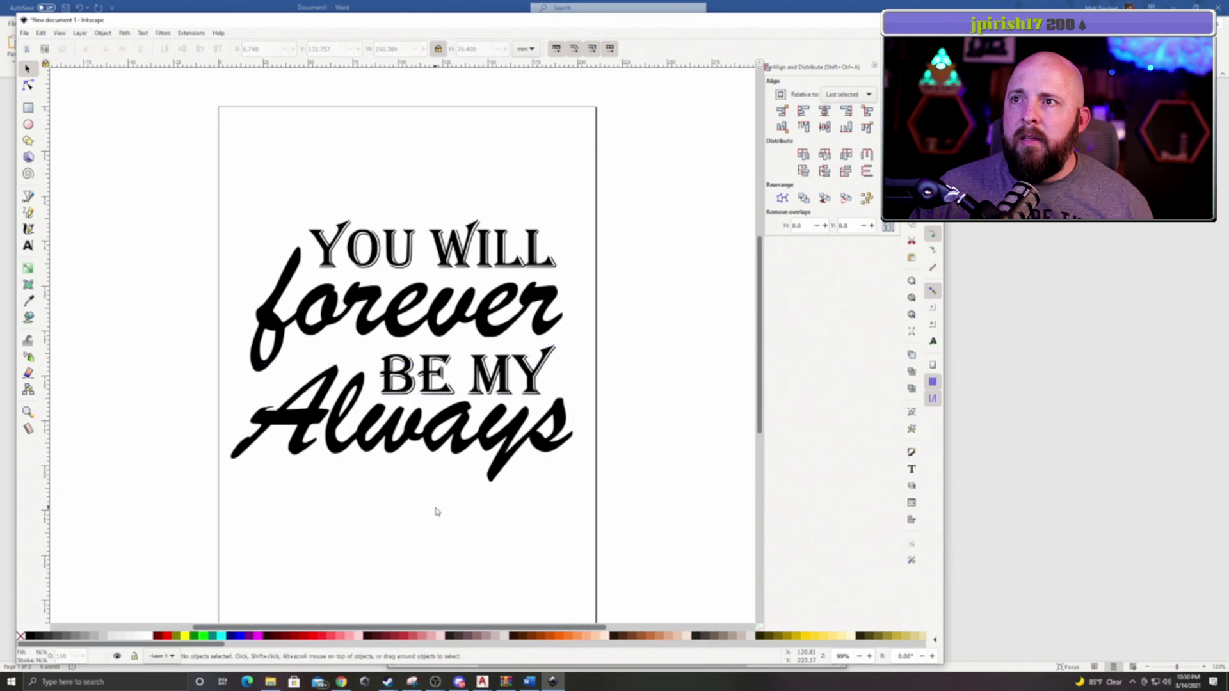
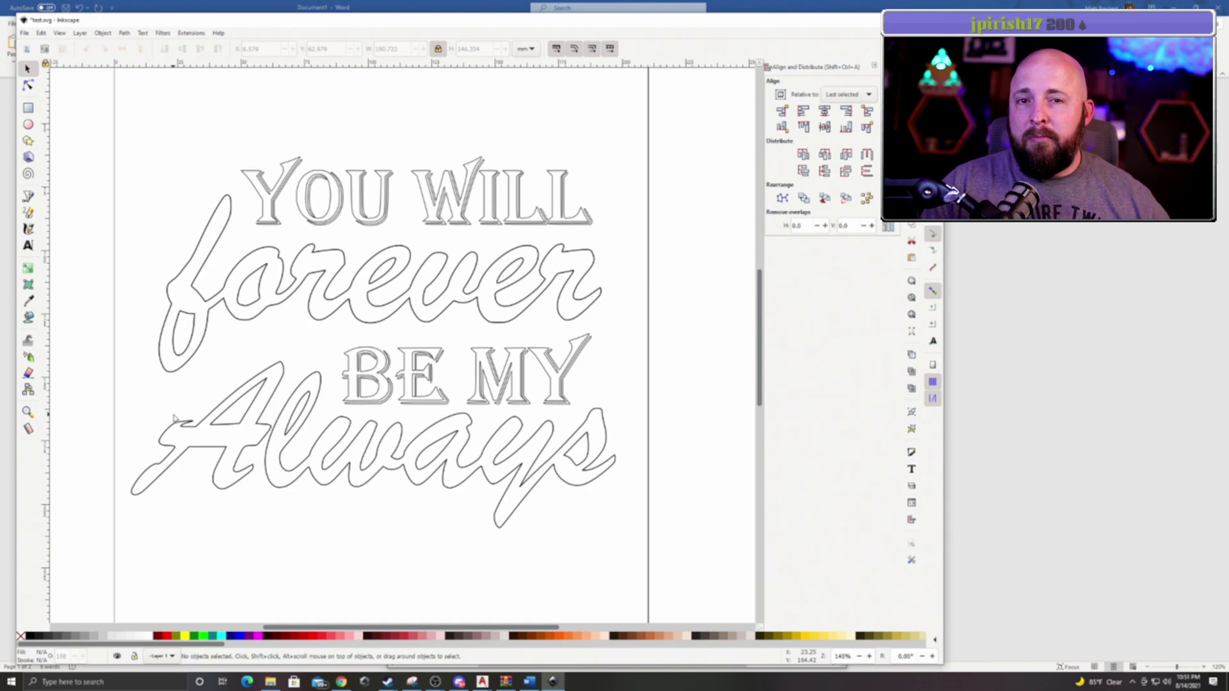
# - Fill all four lines of the quote with black, and return them to unfilled outlines
pyautogui.hotkey('ctrl', 'a')
pyautogui.click(29, 635)
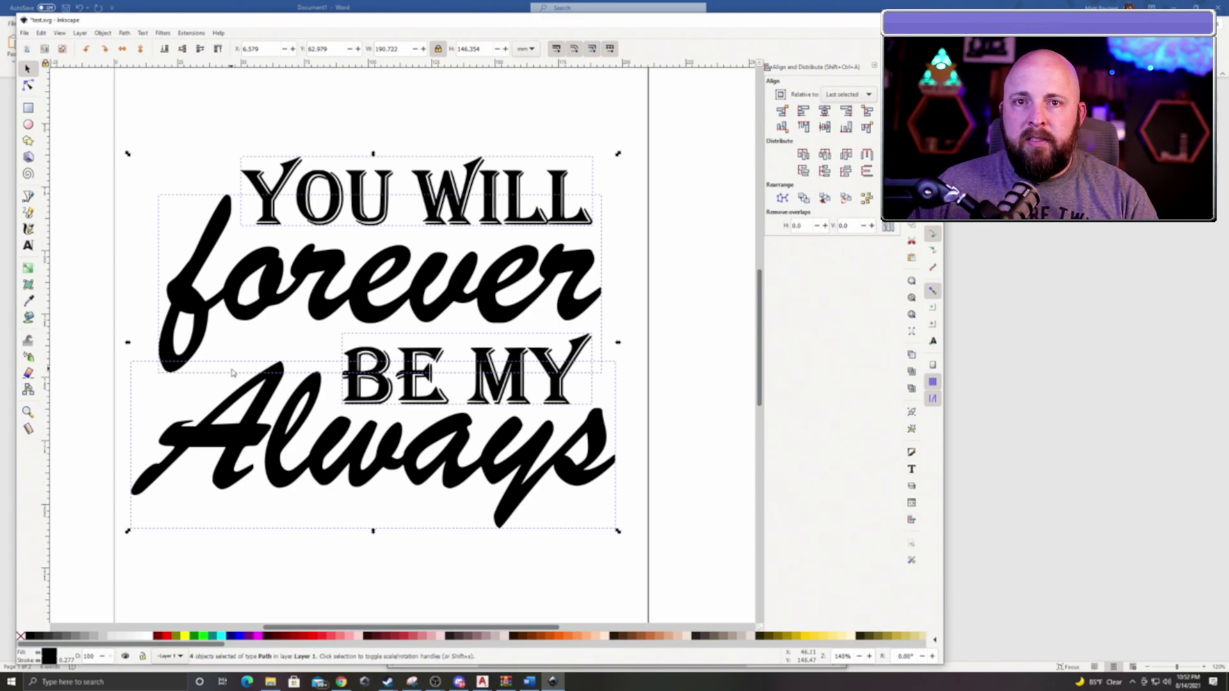
pyautogui.press('ctrl+KP_5')
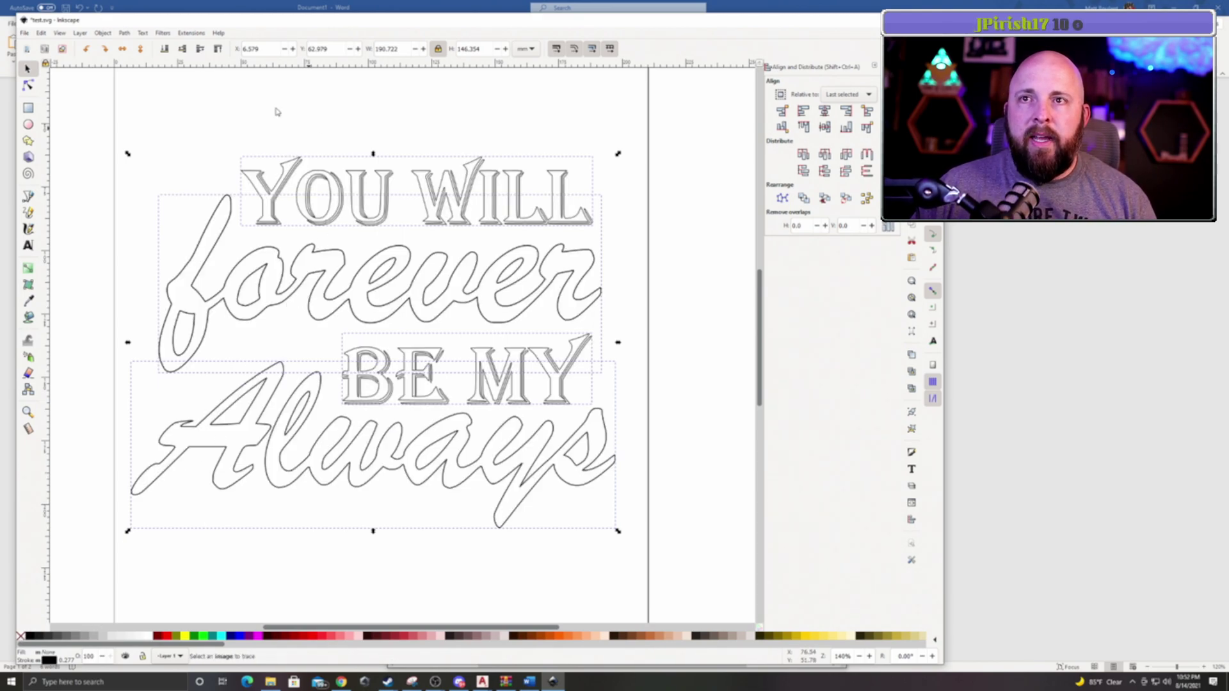
pyautogui.click(155, 156)
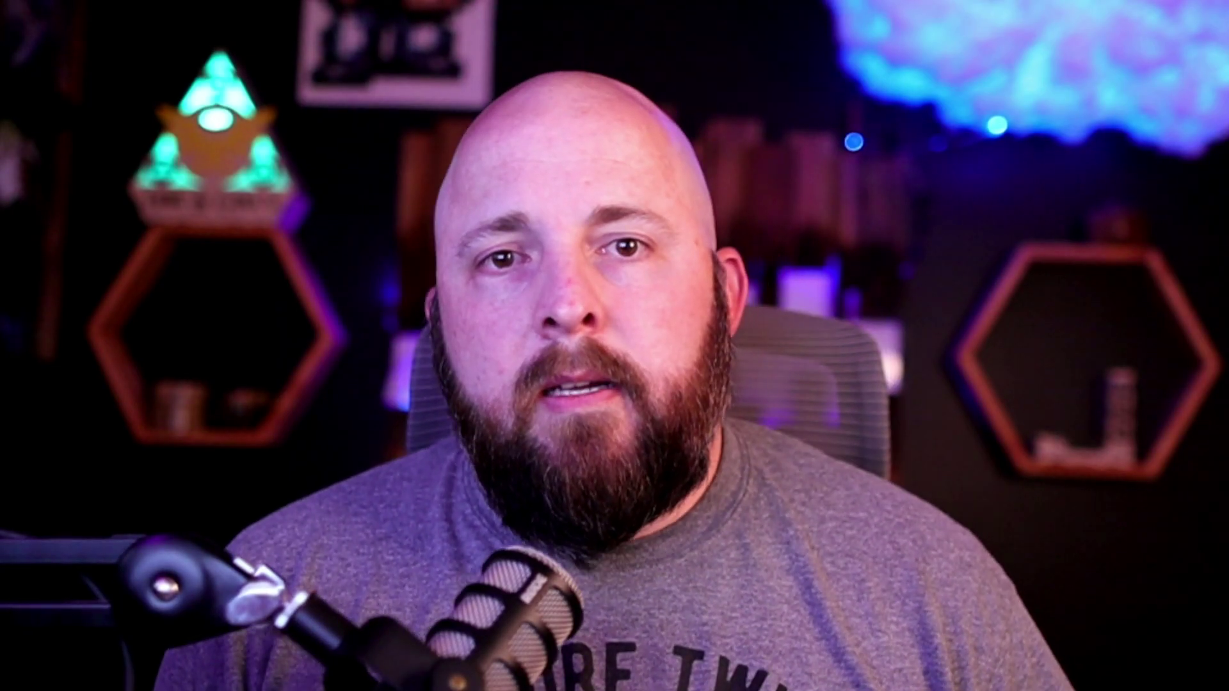